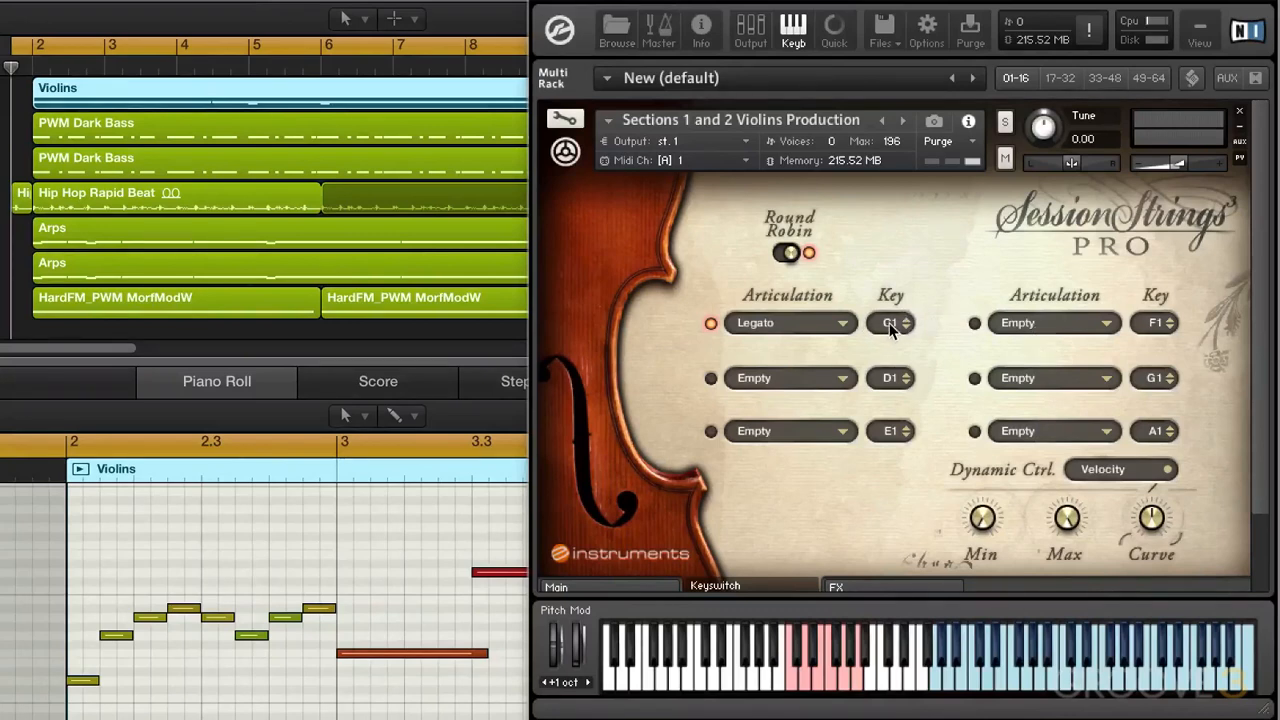
# Assign the Spiccato articulation to the D1 keyswitch slot and Portamento to the E1 slot.
pyautogui.click(786, 376)
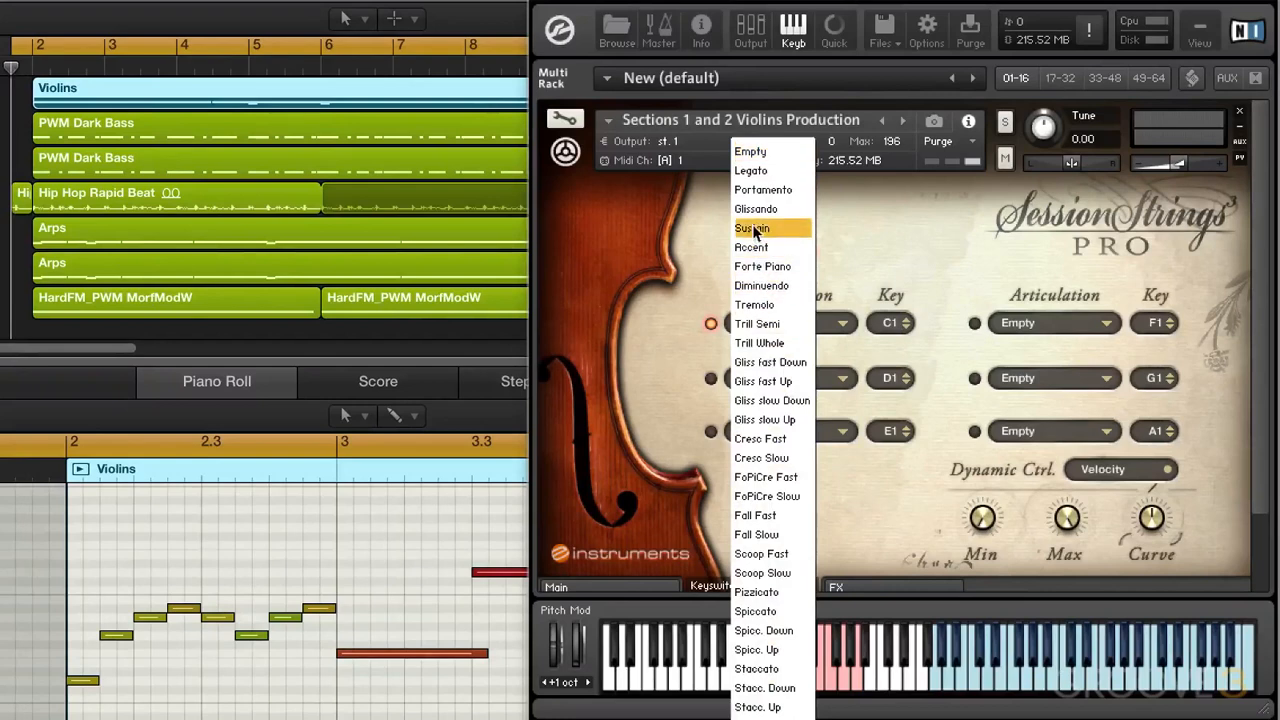
pyautogui.click(754, 612)
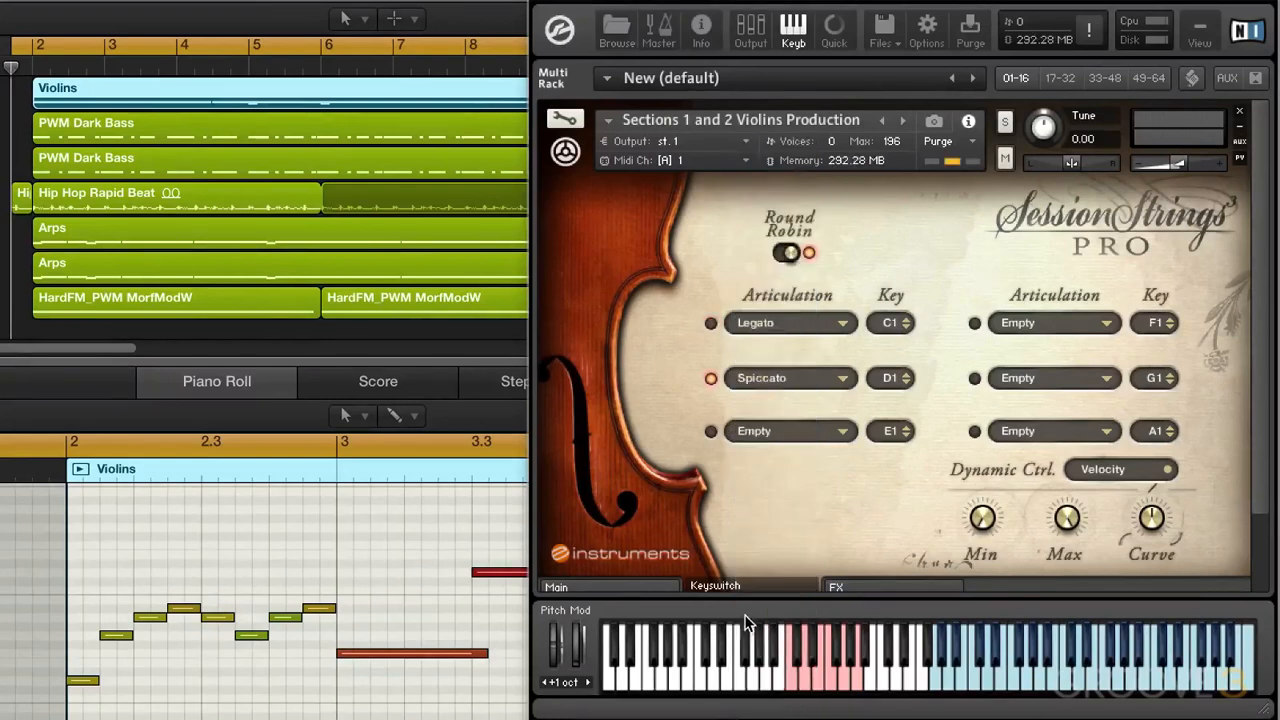
pyautogui.click(777, 432)
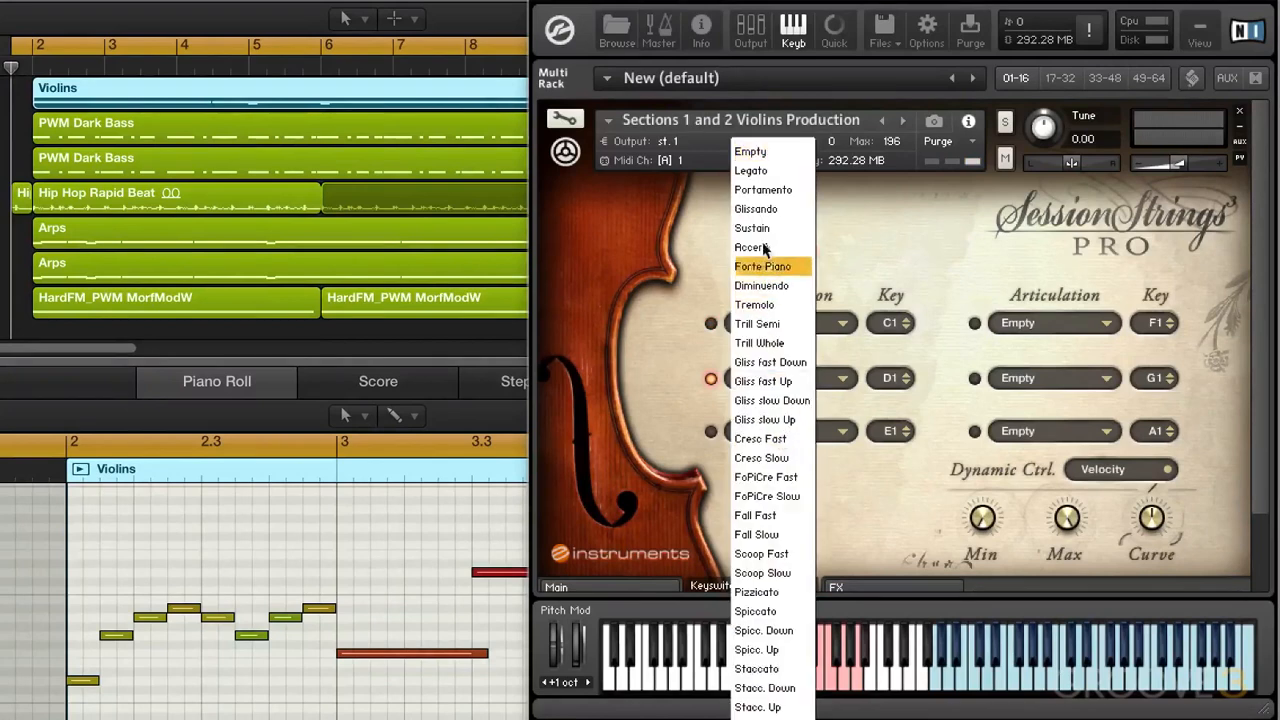
pyautogui.click(756, 192)
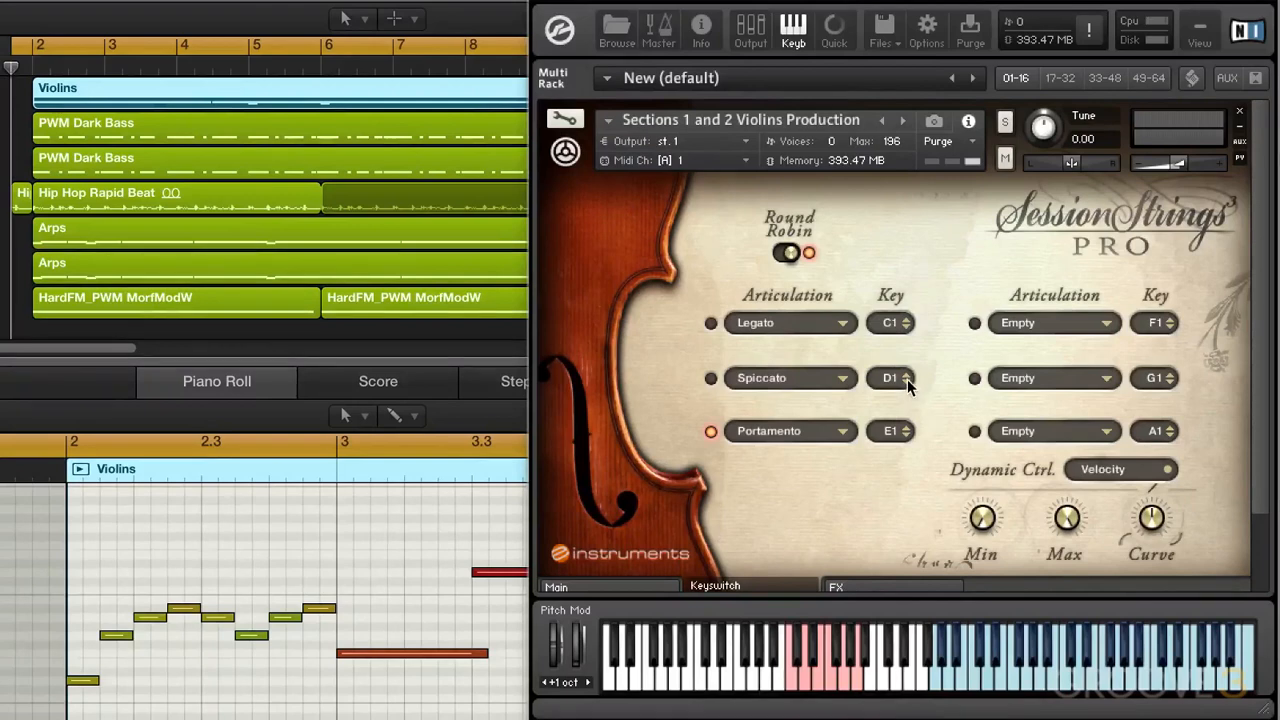
# Try a different keyswitch note for the Spiccato articulation and set it back to D1.
pyautogui.moveTo(907, 379); pyautogui.dragTo(890, 347)
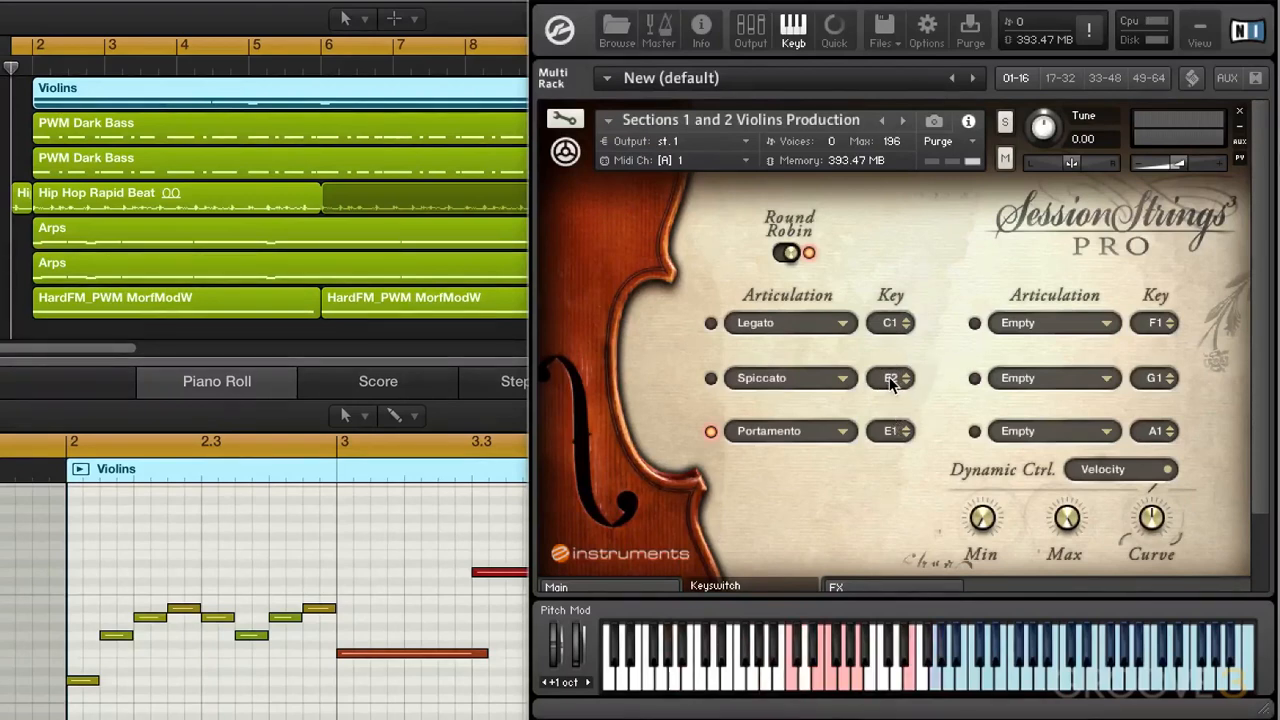
pyautogui.doubleClick(892, 380)
pyautogui.write('38')
pyautogui.press('Return')
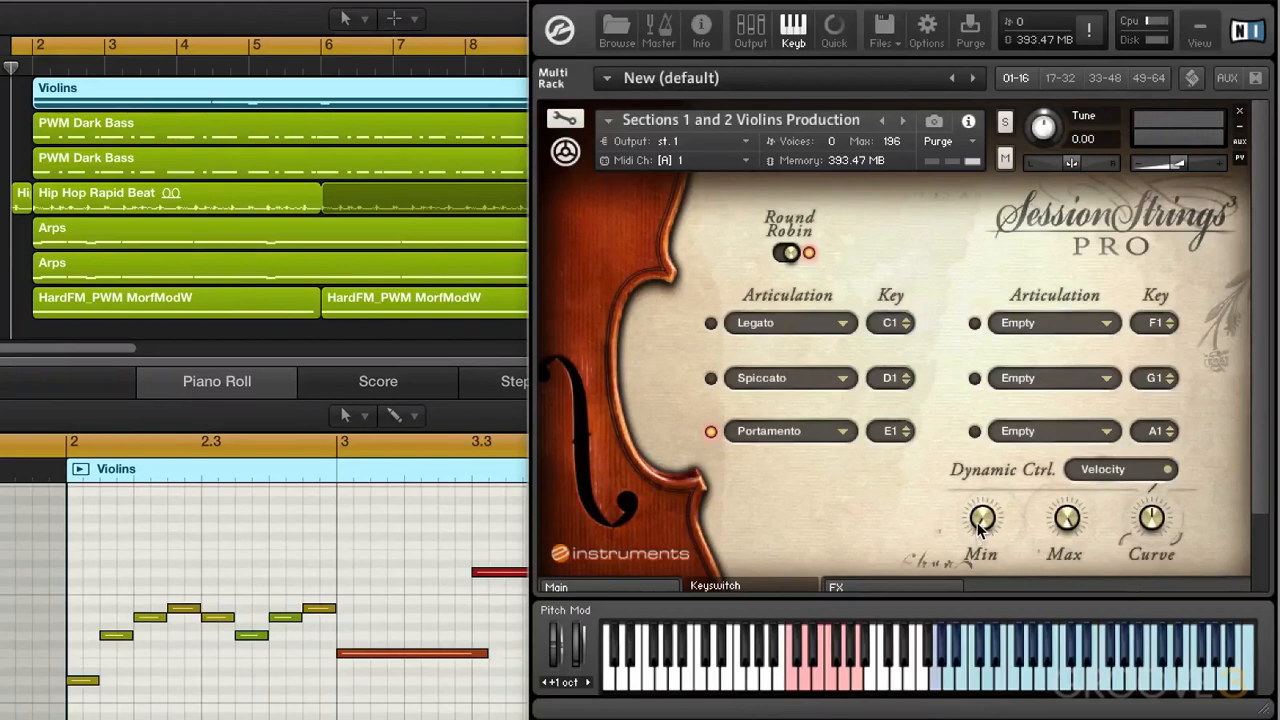
# Try out the Min, Max and Curve dynamics controls, and switch the dynamic control to ModWheel and back to Velocity.
pyautogui.moveTo(977, 524); pyautogui.dragTo(963, 462)
pyautogui.moveTo(1068, 518); pyautogui.dragTo(1050, 575)
pyautogui.moveTo(1150, 500)
pyautogui.mouseDown()
pyautogui.moveTo(1120, 548)
pyautogui.moveTo(1152, 516)
pyautogui.mouseUp()
pyautogui.click(1128, 477)
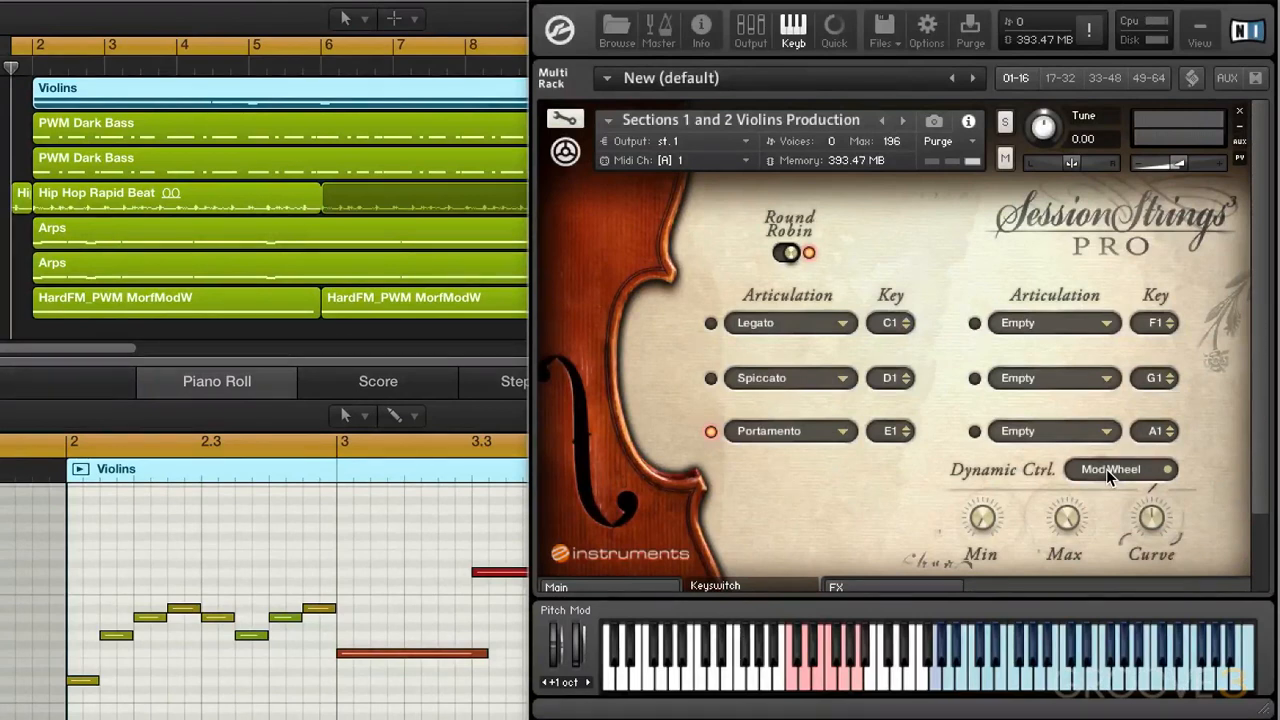
pyautogui.click(1106, 469)
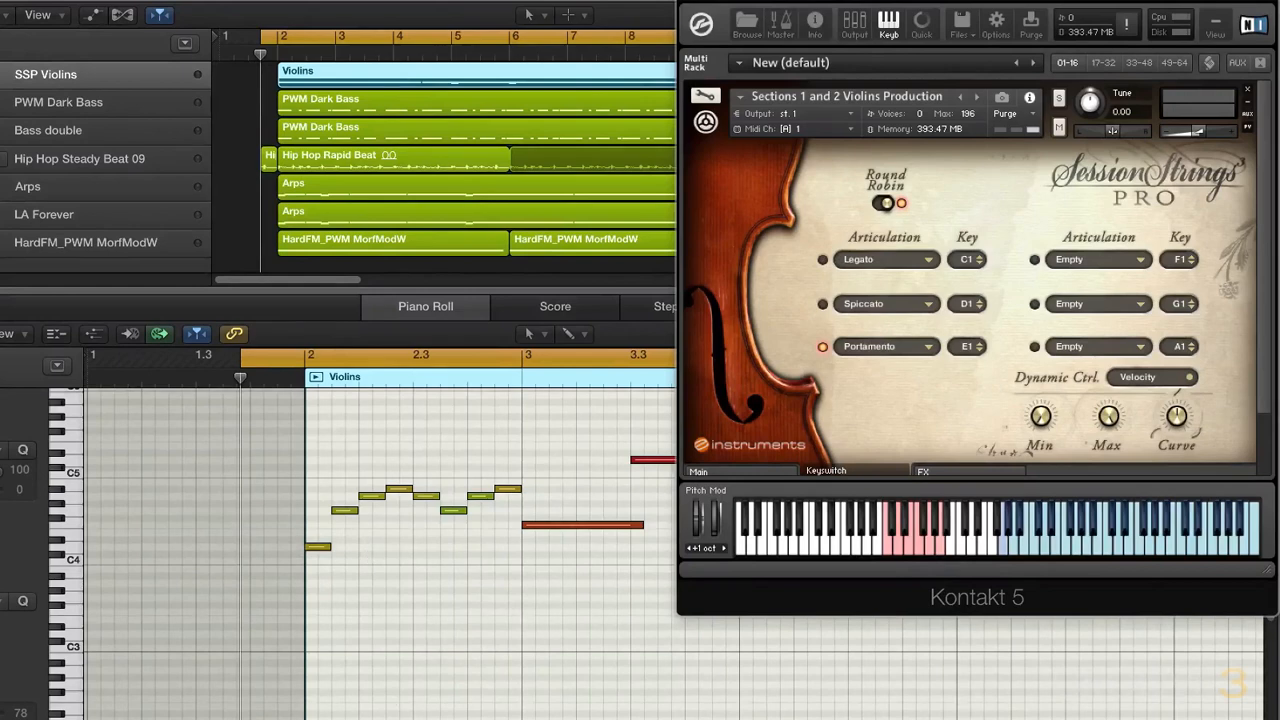
# Hide the instrument window and play back the arrangement with the Violins melody notes in view.
pyautogui.scroll(-2, 657, 524)
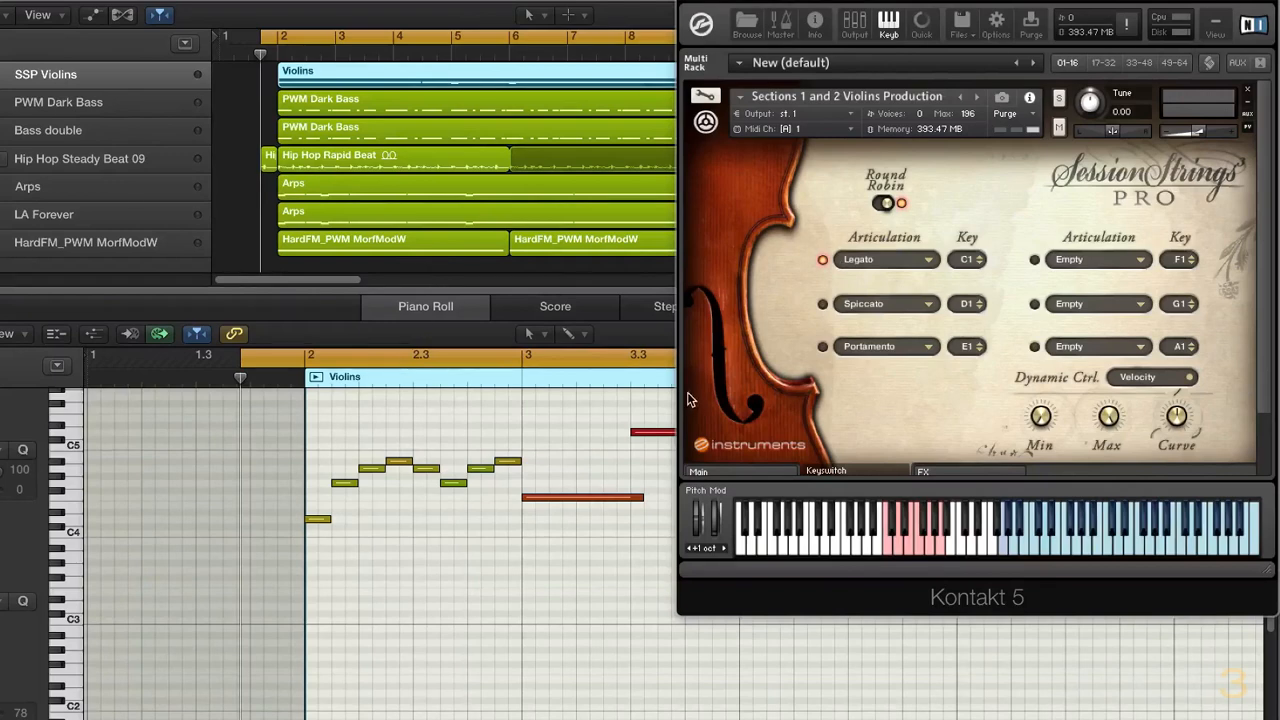
pyautogui.press('super+w')
pyautogui.press('space')
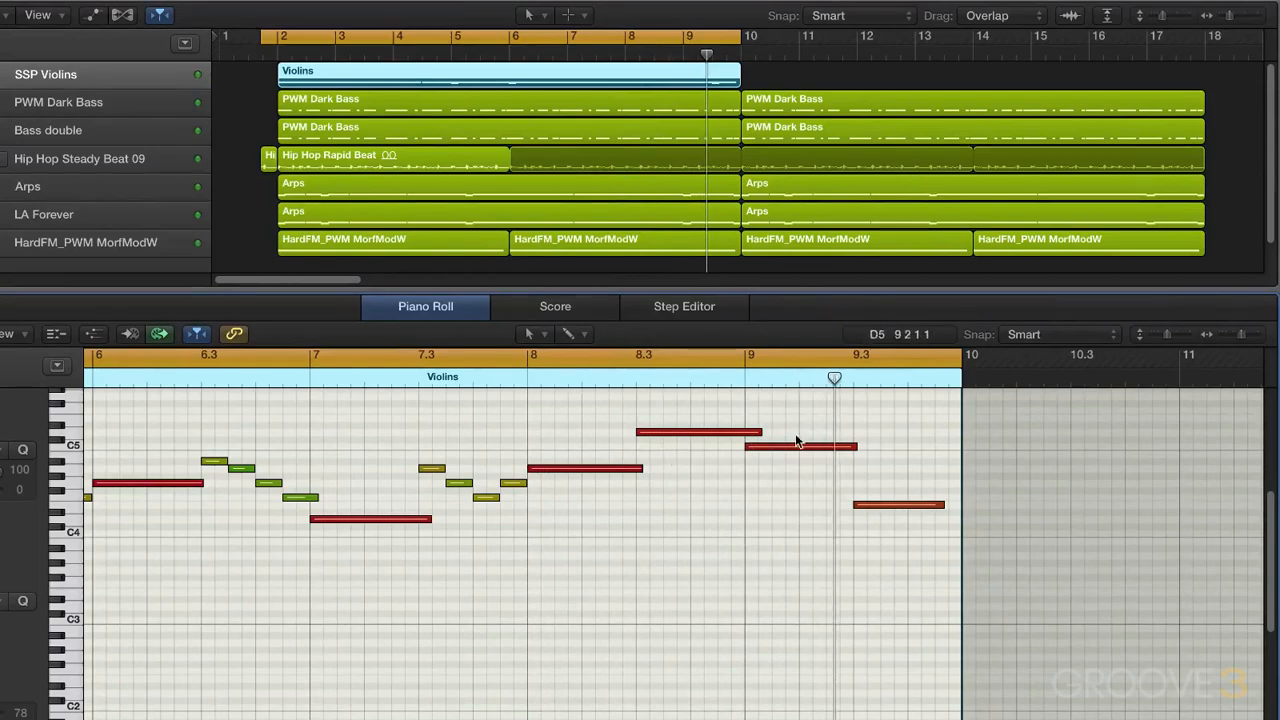
# Select all the keyswitch notes around C1 below the melody across the whole Violins region.
pyautogui.hscroll(-3, 576, 480)
pyautogui.hscroll(-20, 576, 480)
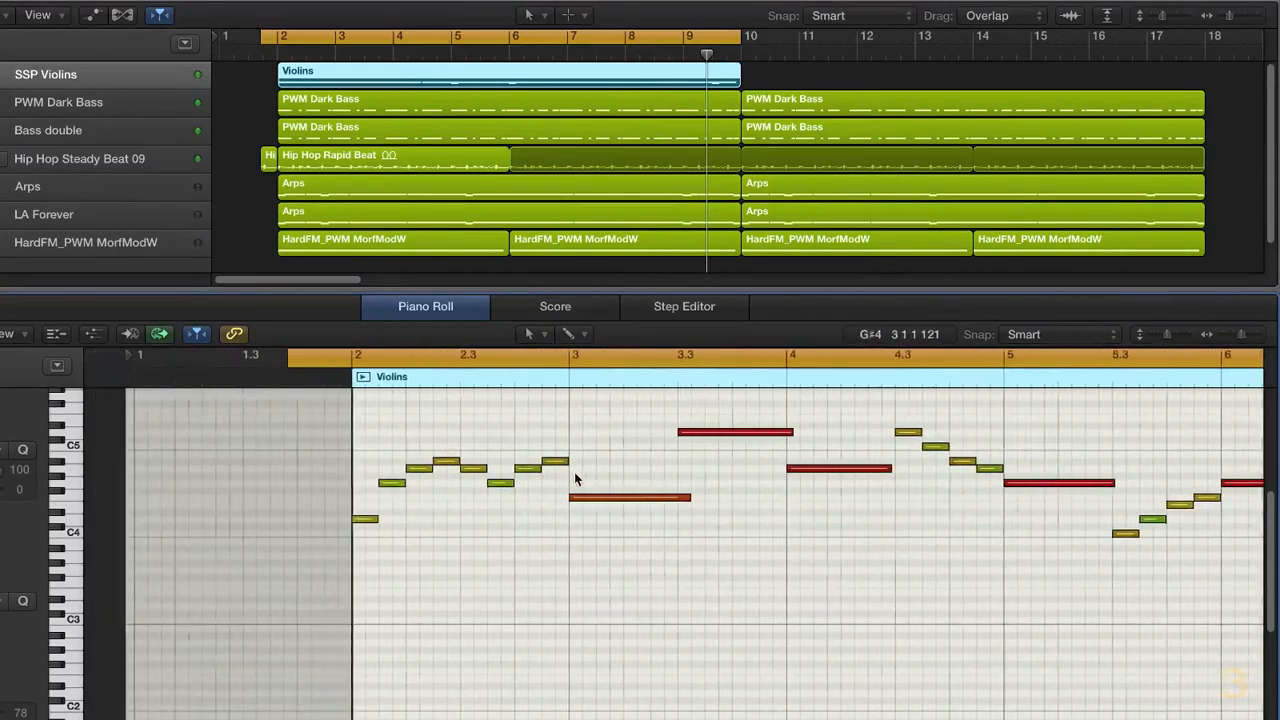
pyautogui.press('v')
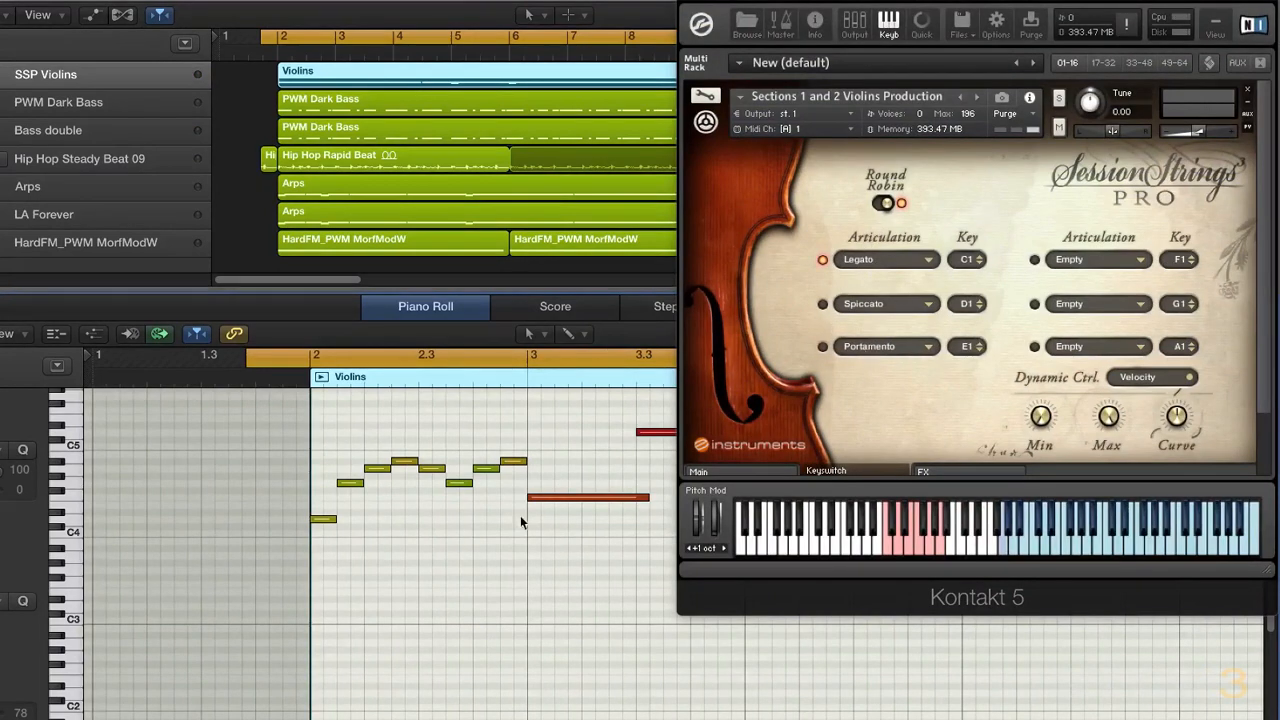
pyautogui.scroll(-5, 477, 551)
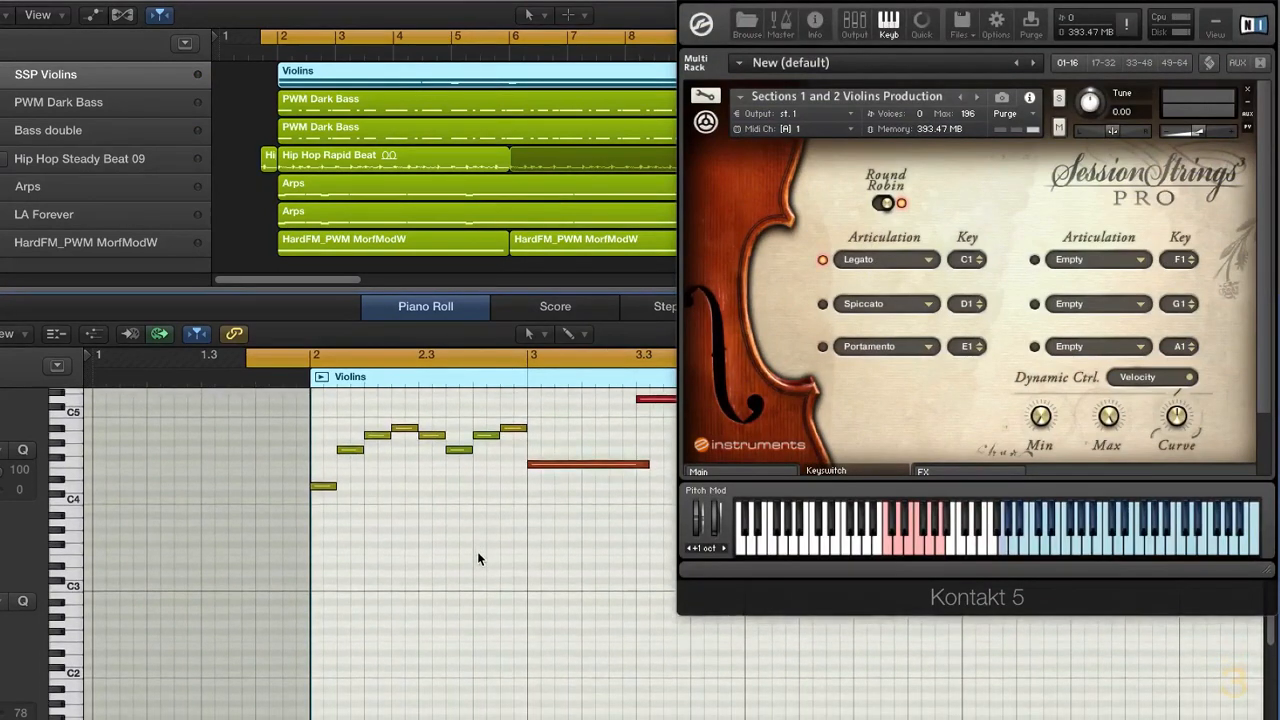
pyautogui.scroll(-5, 477, 558)
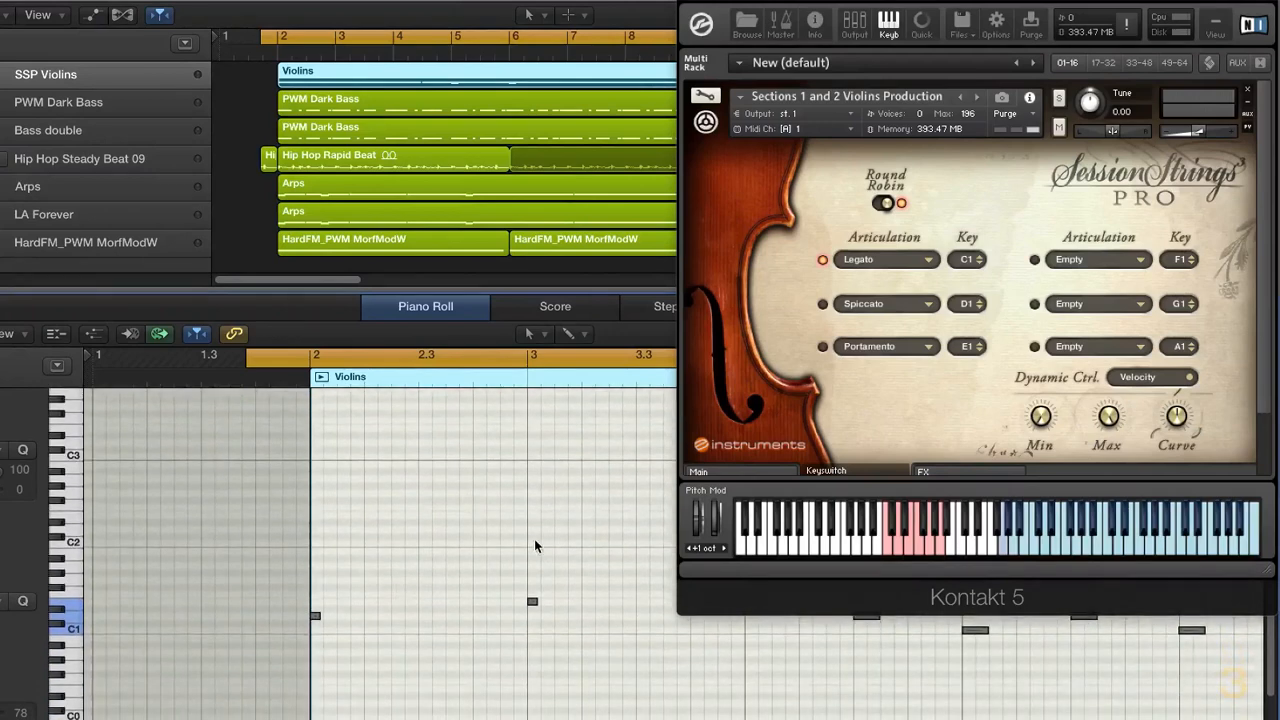
pyautogui.press('v')
pyautogui.scroll(1, 767, 605)
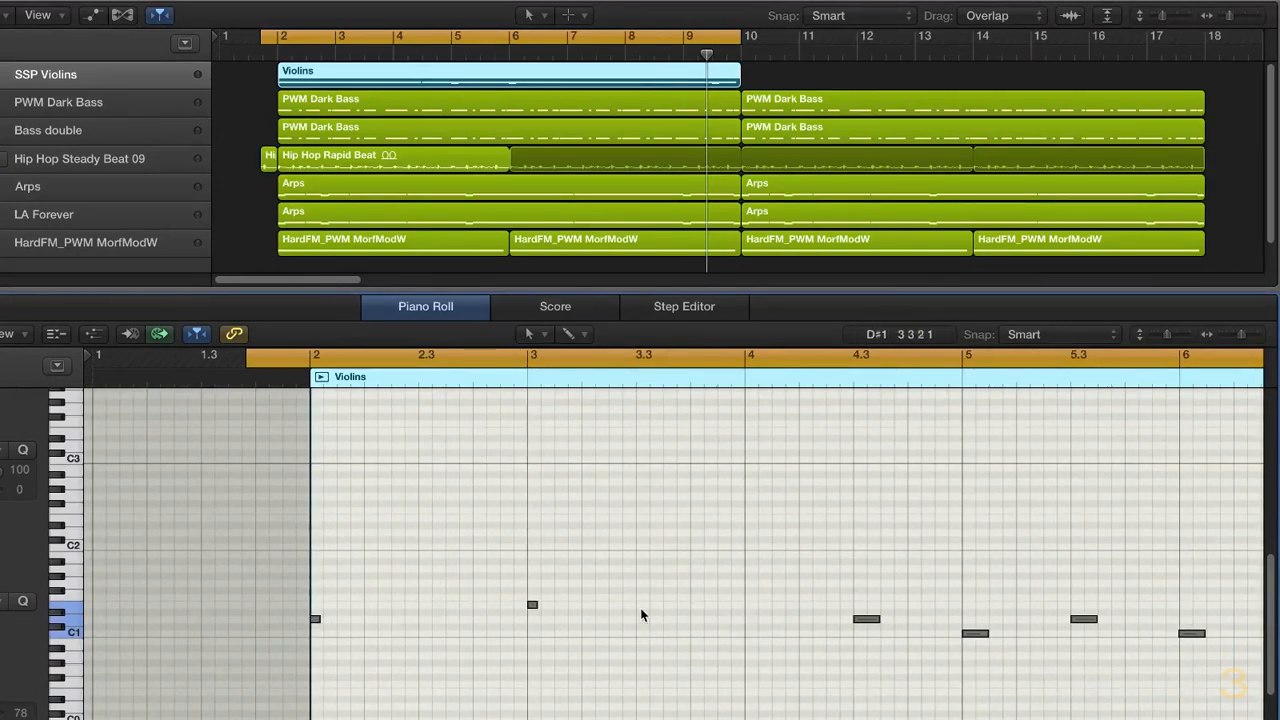
pyautogui.press('super+Left')
pyautogui.press('super+Left')
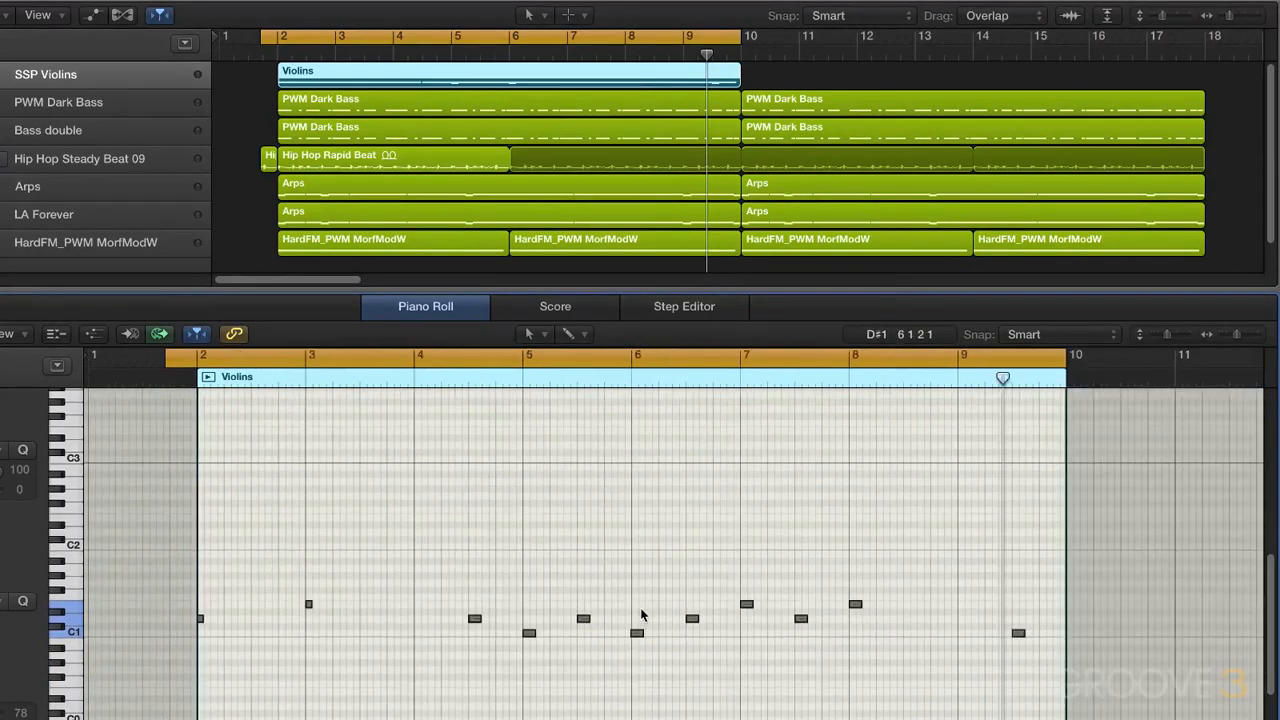
pyautogui.moveTo(204, 566); pyautogui.dragTo(838, 700)
pyautogui.moveTo(1046, 708); pyautogui.dragTo(110, 540)
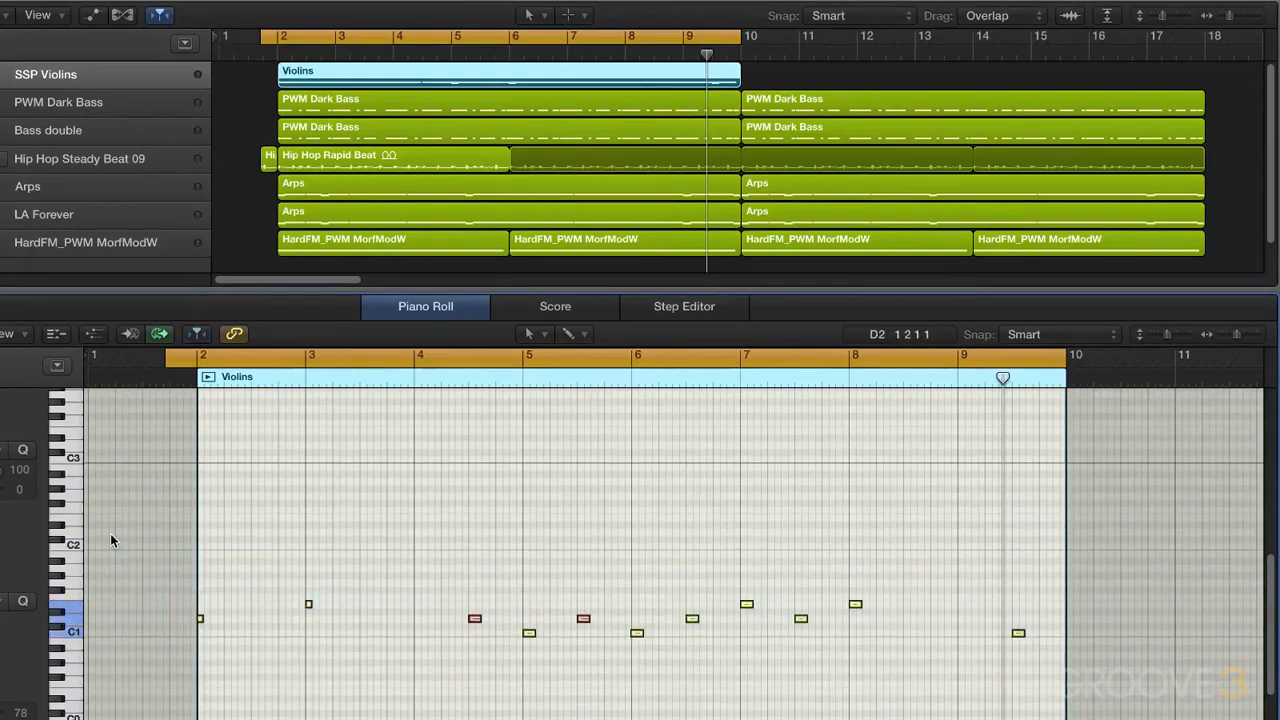
# Play back the Violins region with the instrument window open beside the melody and keyswitch notes to watch the articulations change, and stop playback.
pyautogui.scroll(5, 251, 551)
pyautogui.scroll(1, 300, 550)
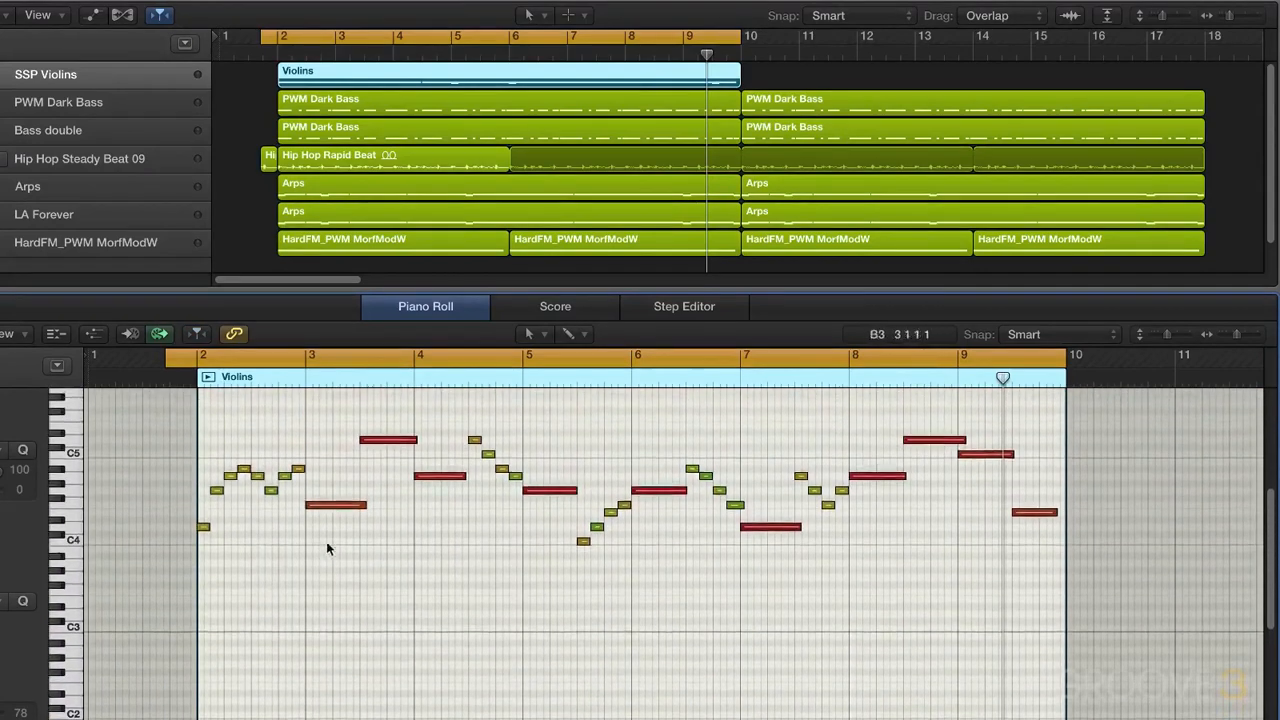
pyautogui.press('v')
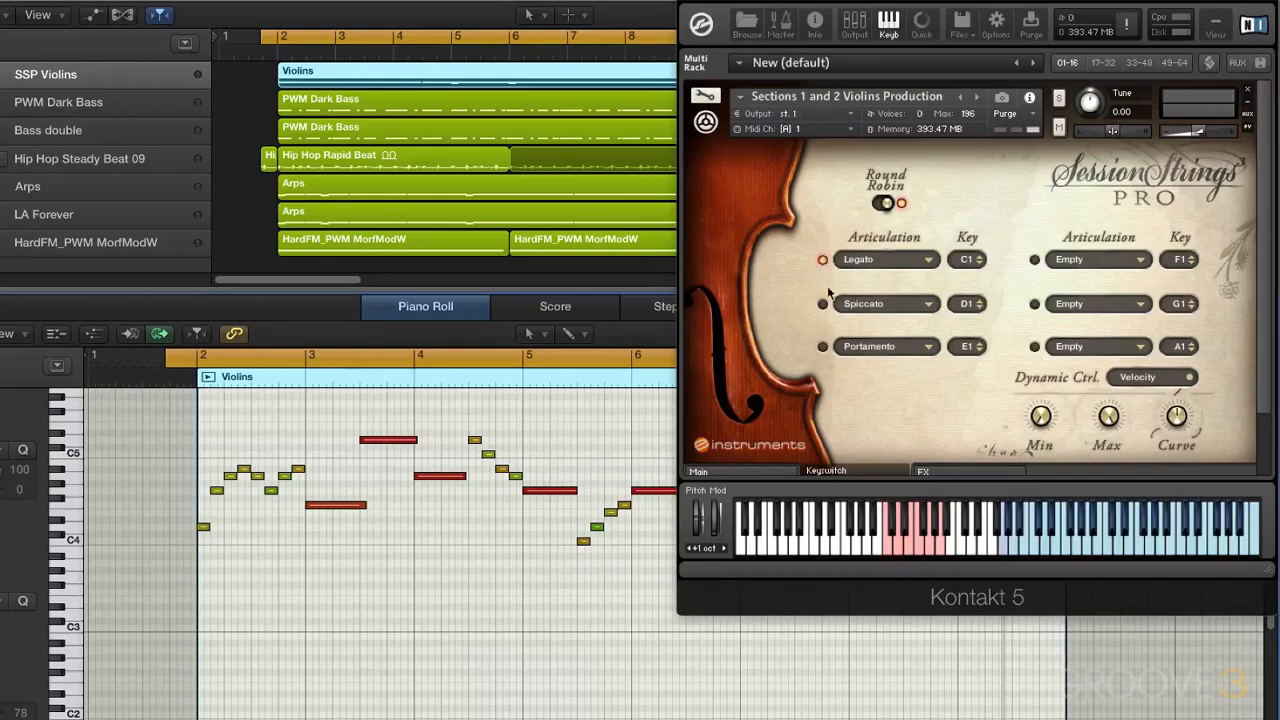
pyautogui.press('space')
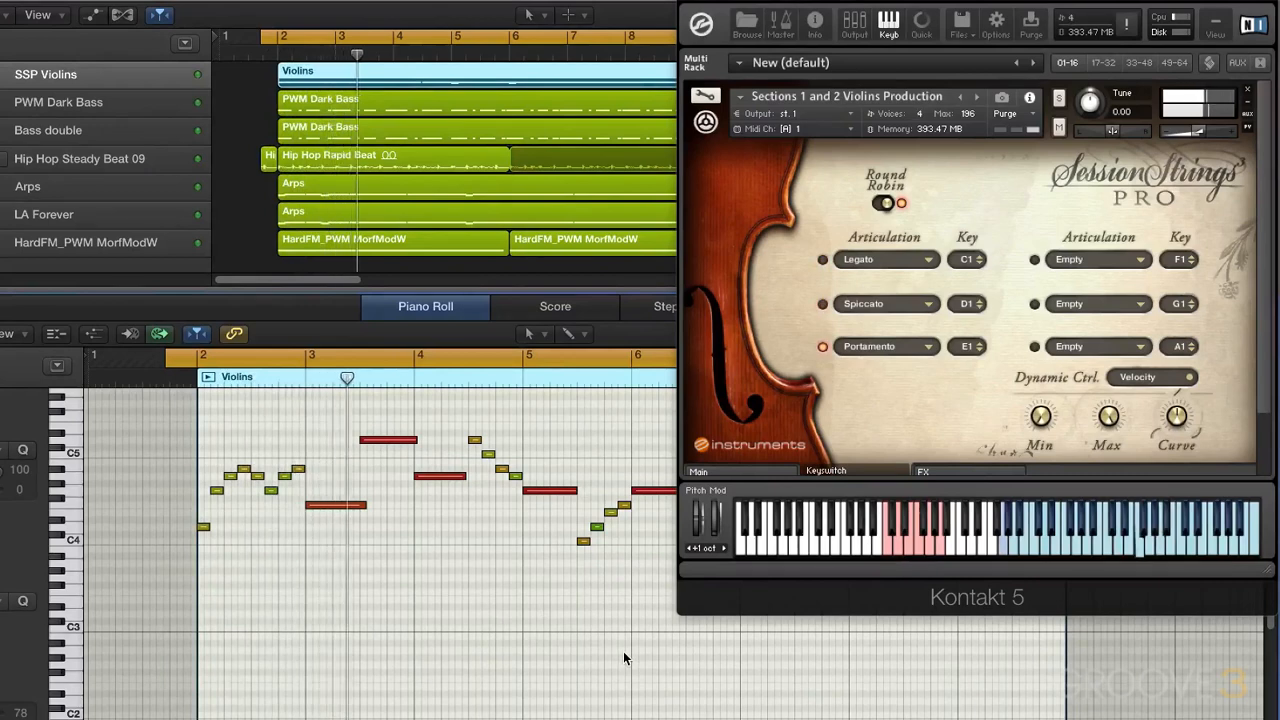
pyautogui.press('super+Up')
pyautogui.press('super+Up')
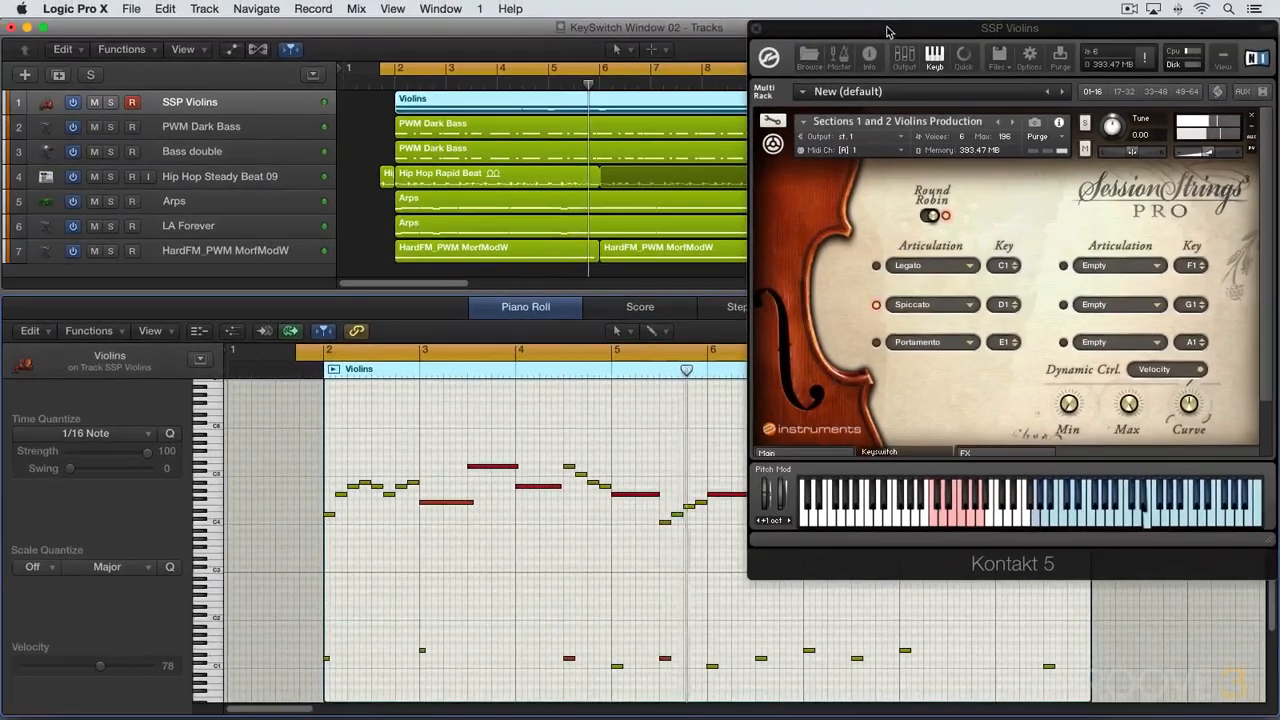
pyautogui.moveTo(879, 25); pyautogui.dragTo(152, 8)
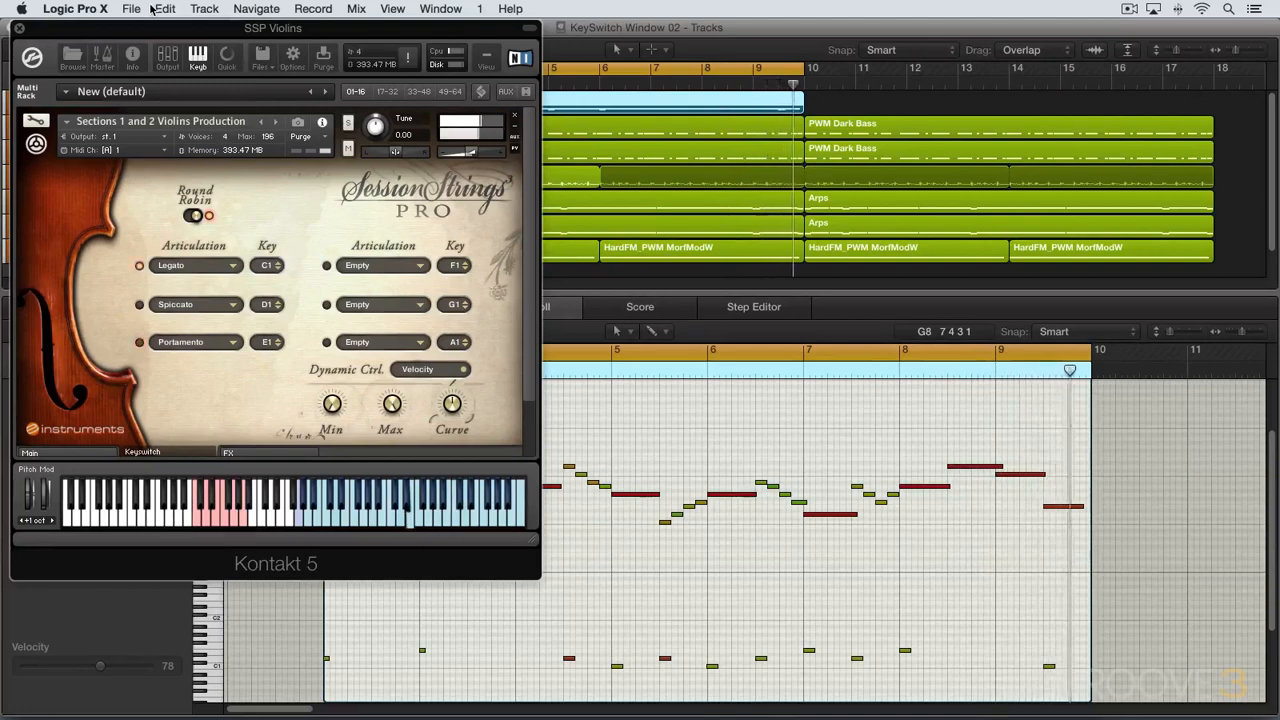
pyautogui.press('space')
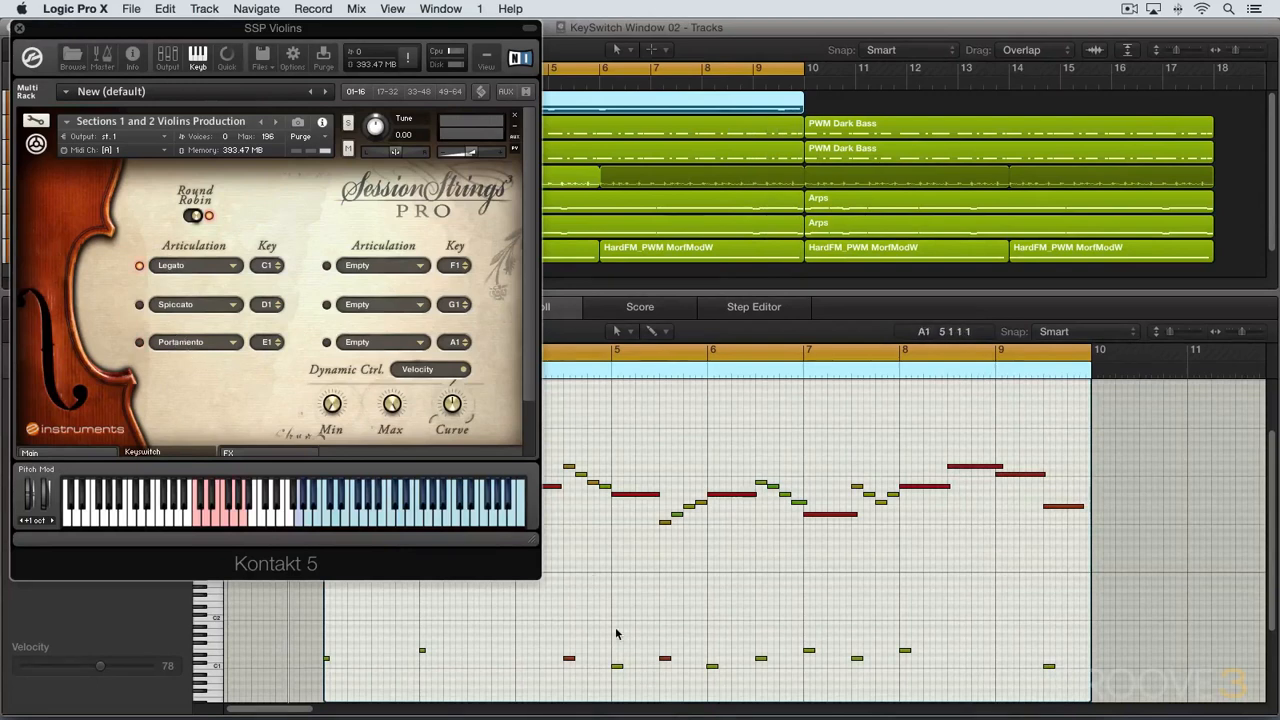
# Close the piano roll and duplicate the SSP Violins track directly below itself, including its instrument and Violins region.
pyautogui.hscroll(-1, 616, 632)
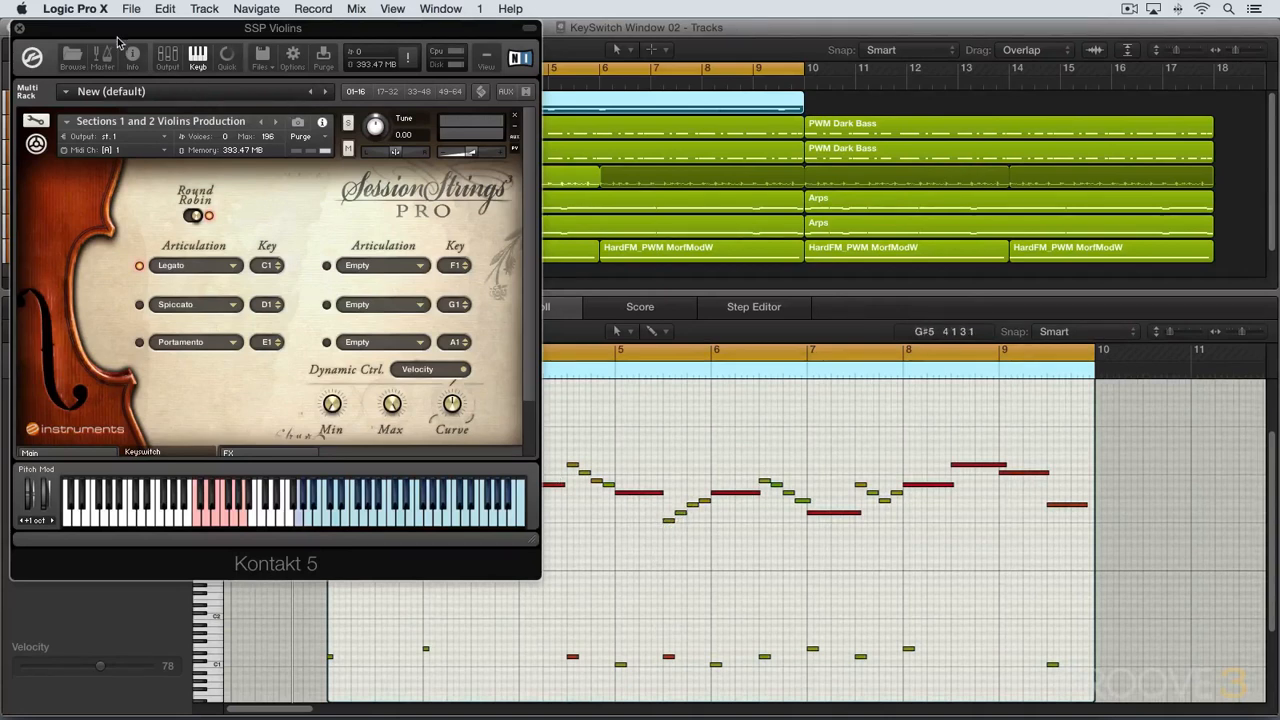
pyautogui.moveTo(103, 35); pyautogui.dragTo(838, 44)
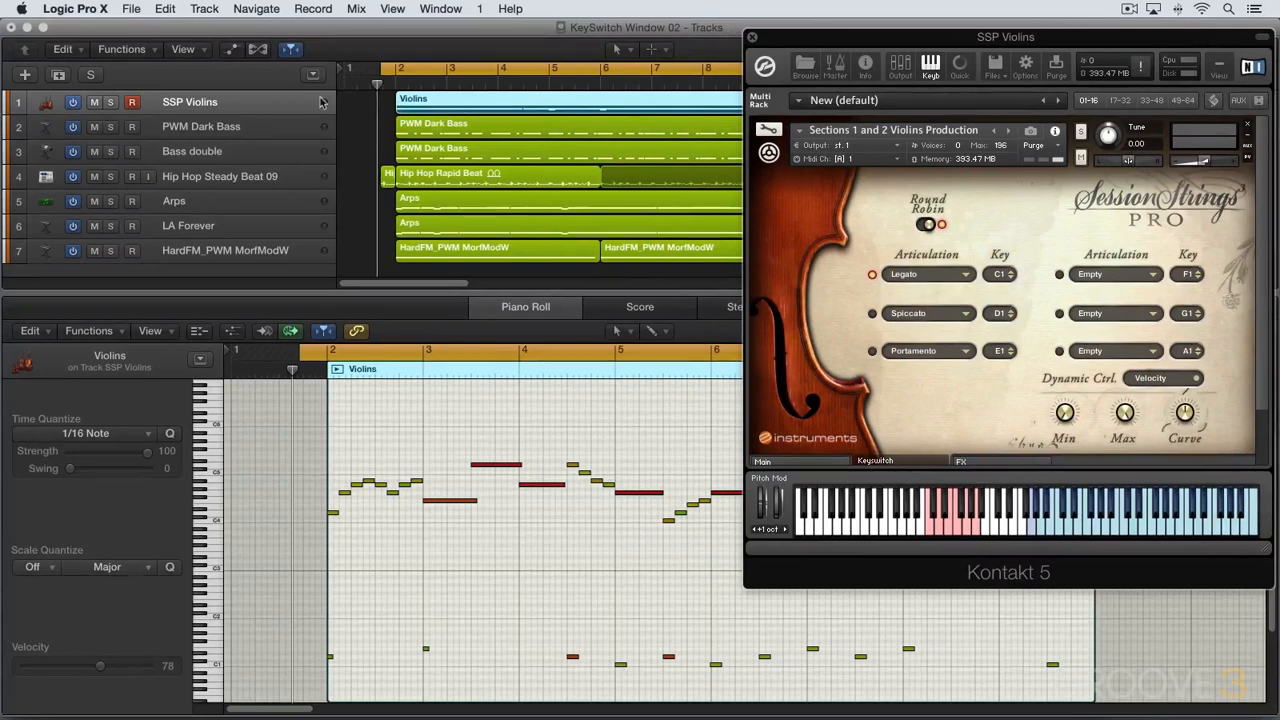
pyautogui.press('e')
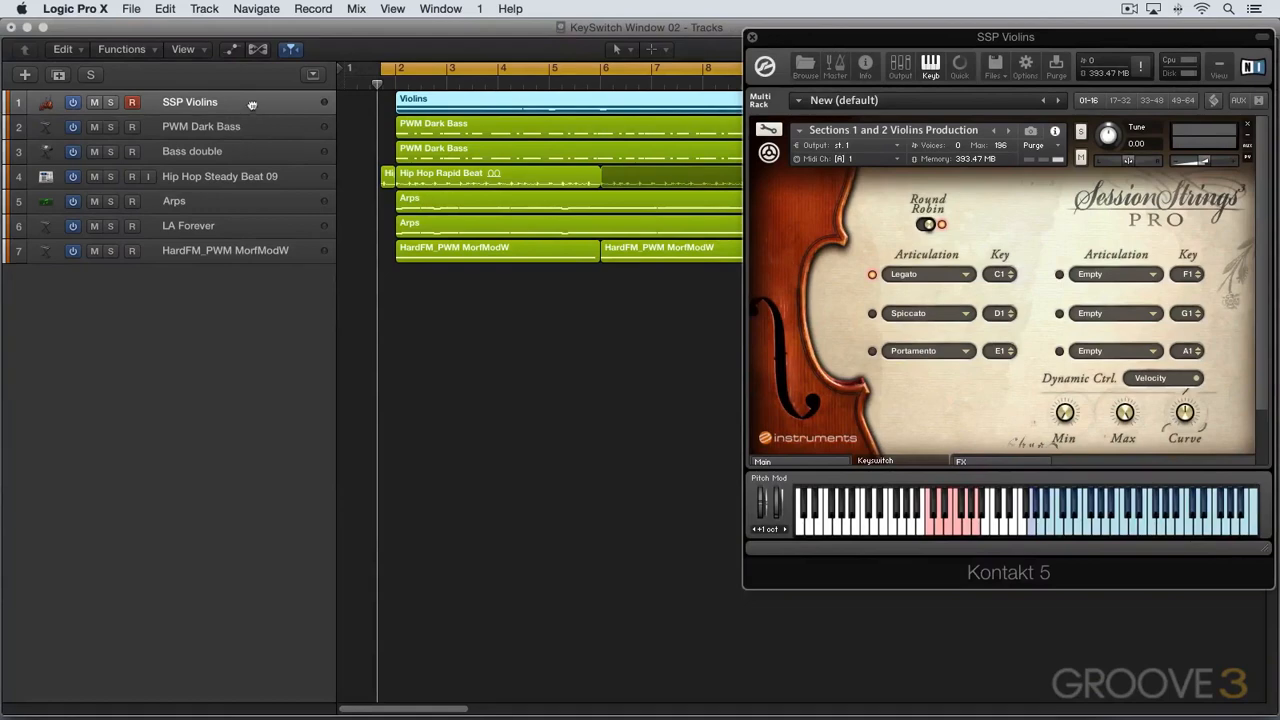
pyautogui.moveTo(252, 105); pyautogui.dragTo(218, 127)
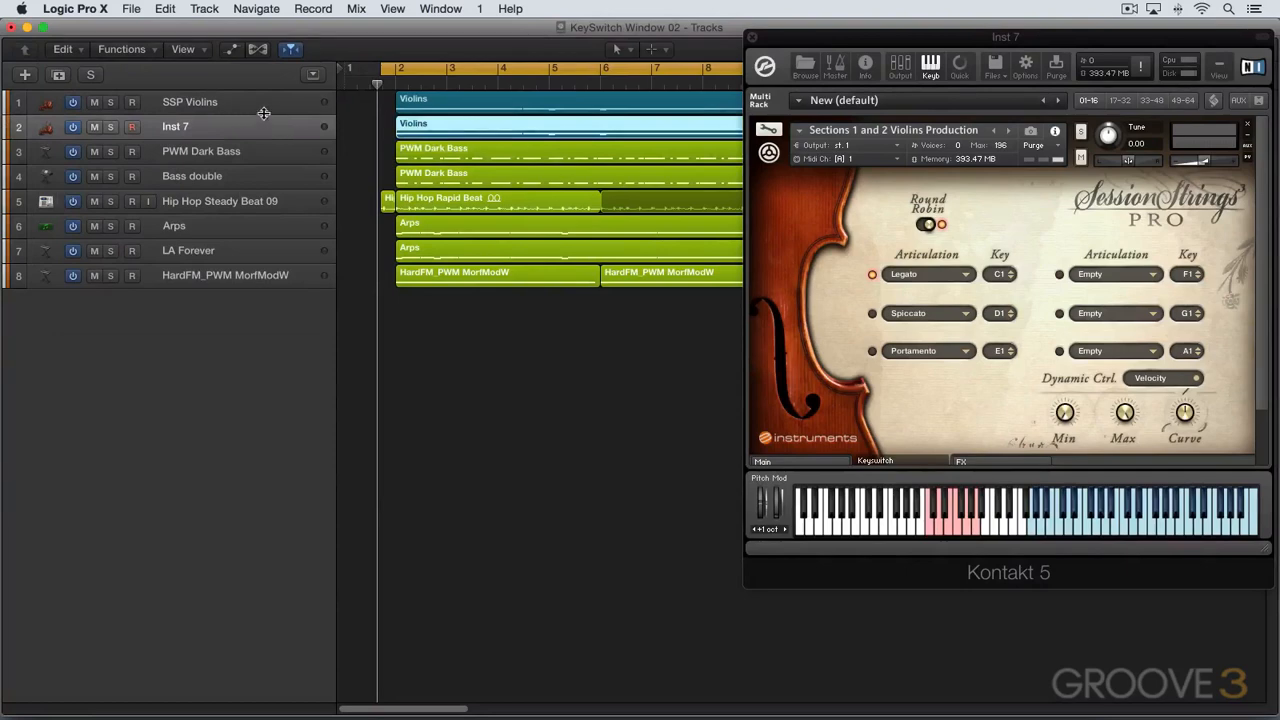
# Rename the duplicated track as Violas.
pyautogui.doubleClick(180, 128)
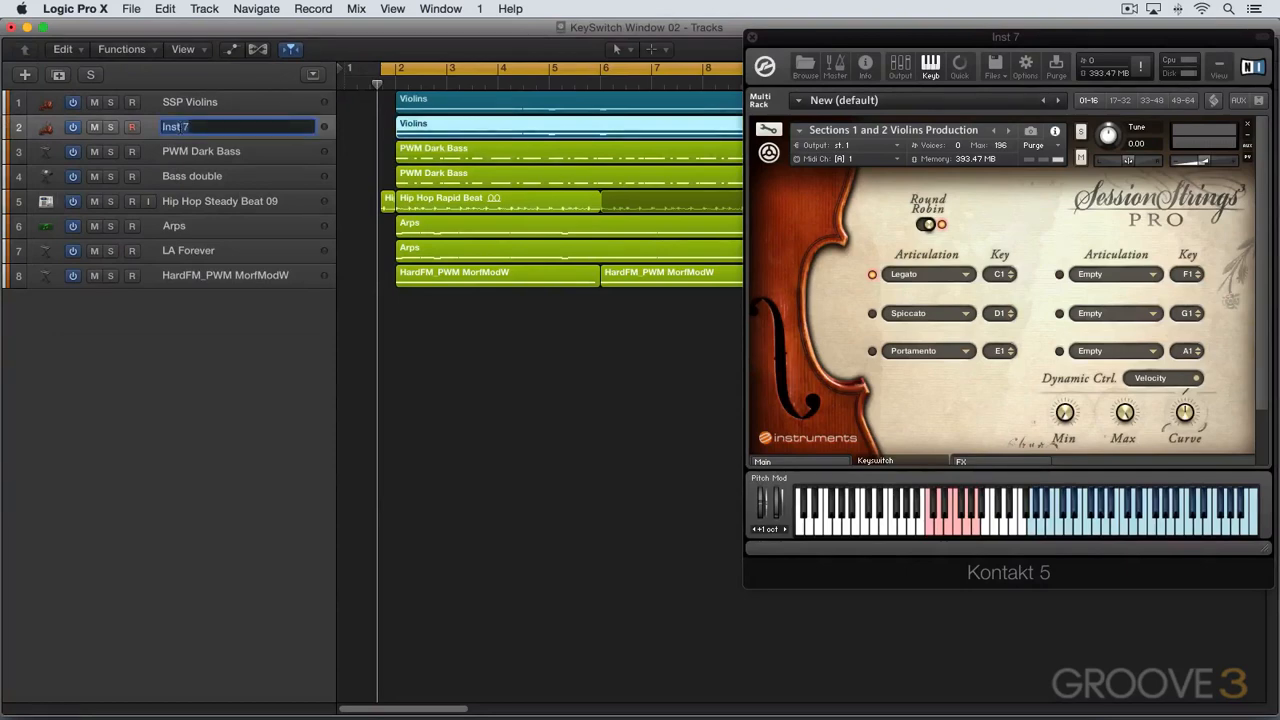
pyautogui.write('Violas')
pyautogui.press('Return')
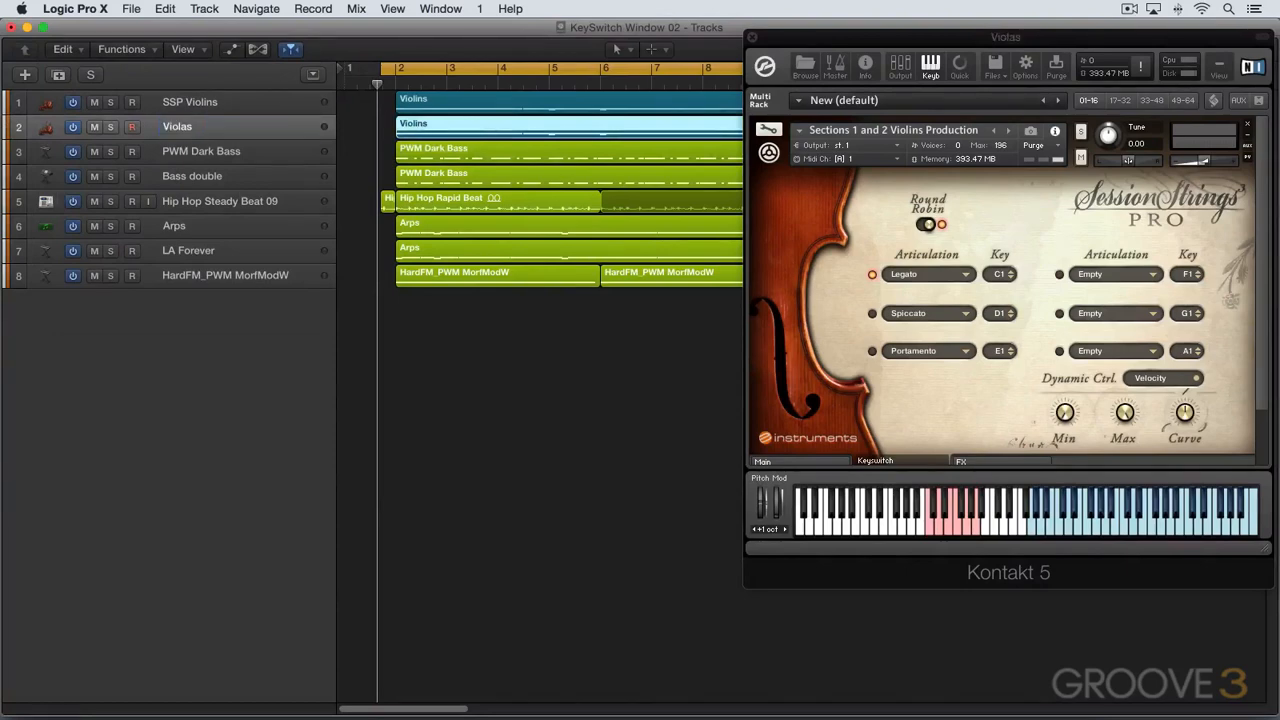
# Load Sections 1 and 2 Violas Production.nki from the Session Strings Pro library into the Violas track's Kontakt 5 instrument.
pyautogui.press('i')
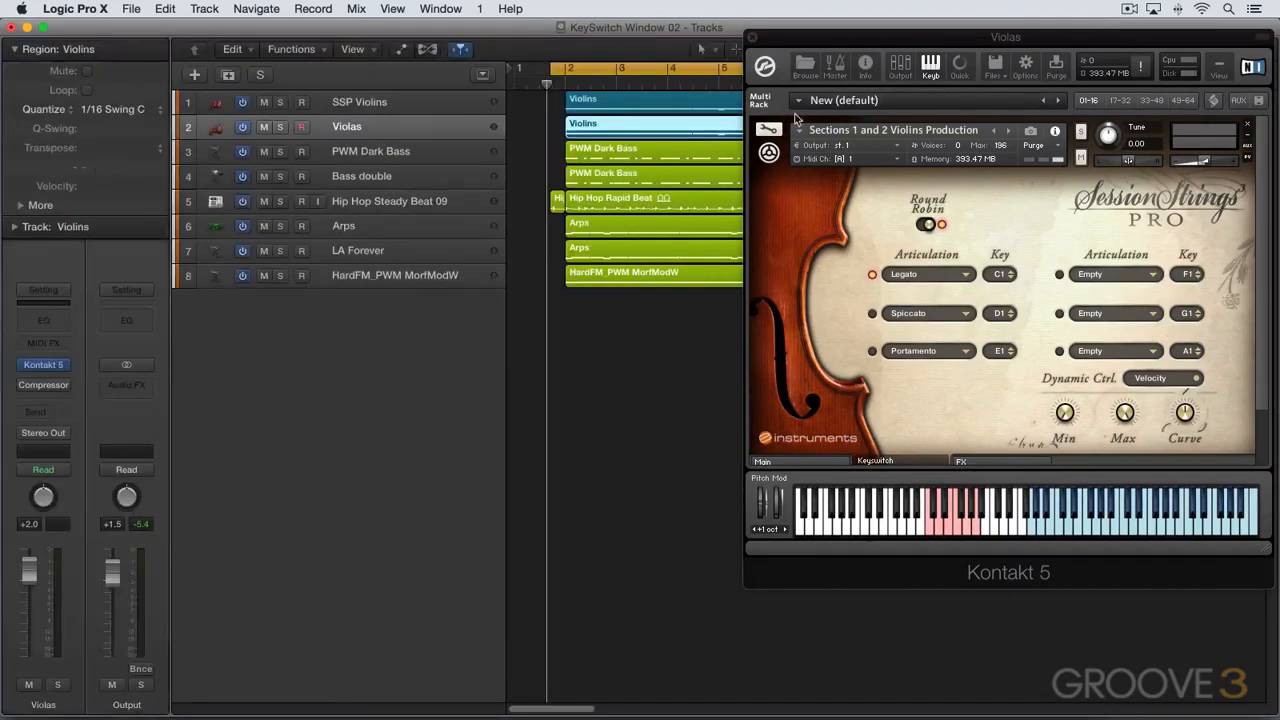
pyautogui.click(754, 40)
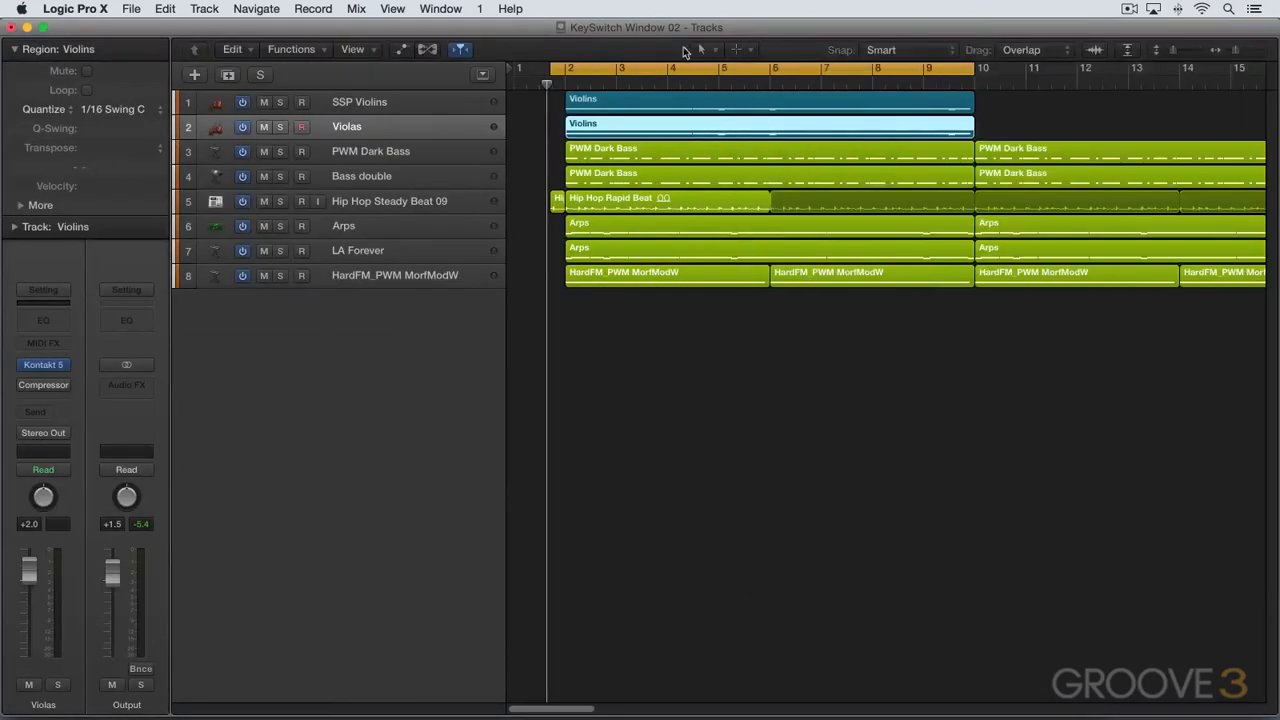
pyautogui.click(44, 367)
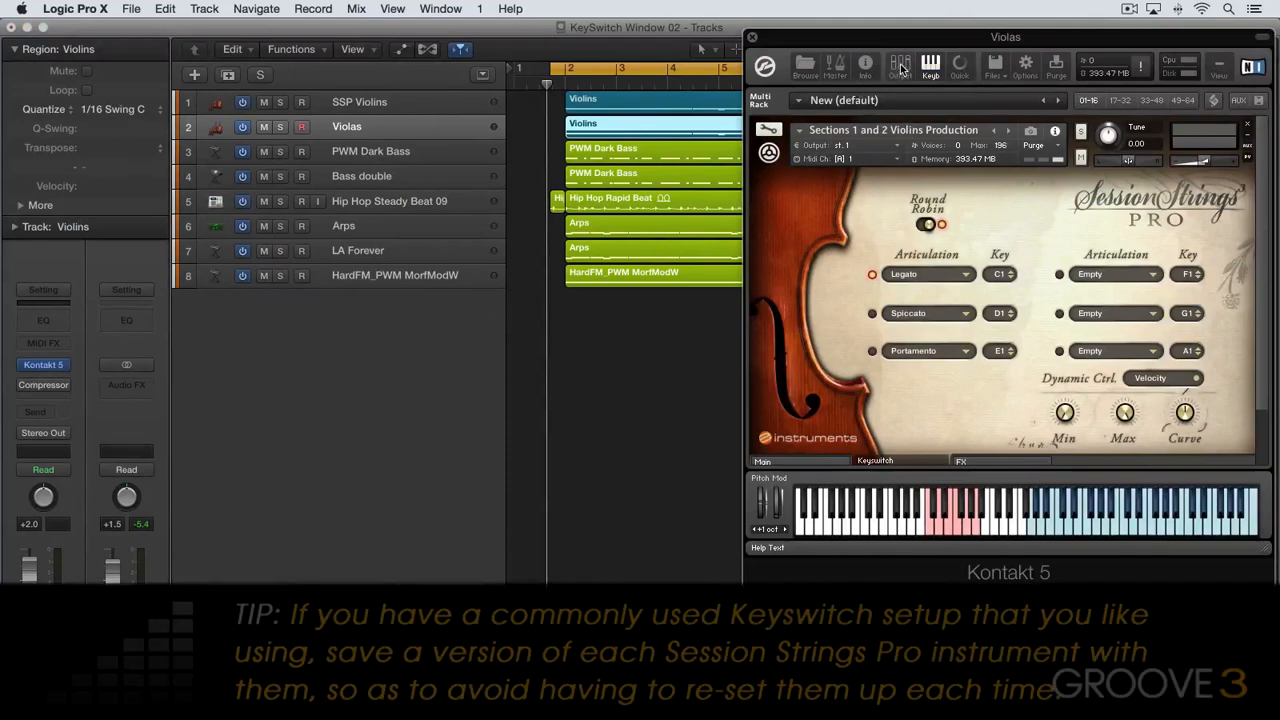
pyautogui.click(806, 66)
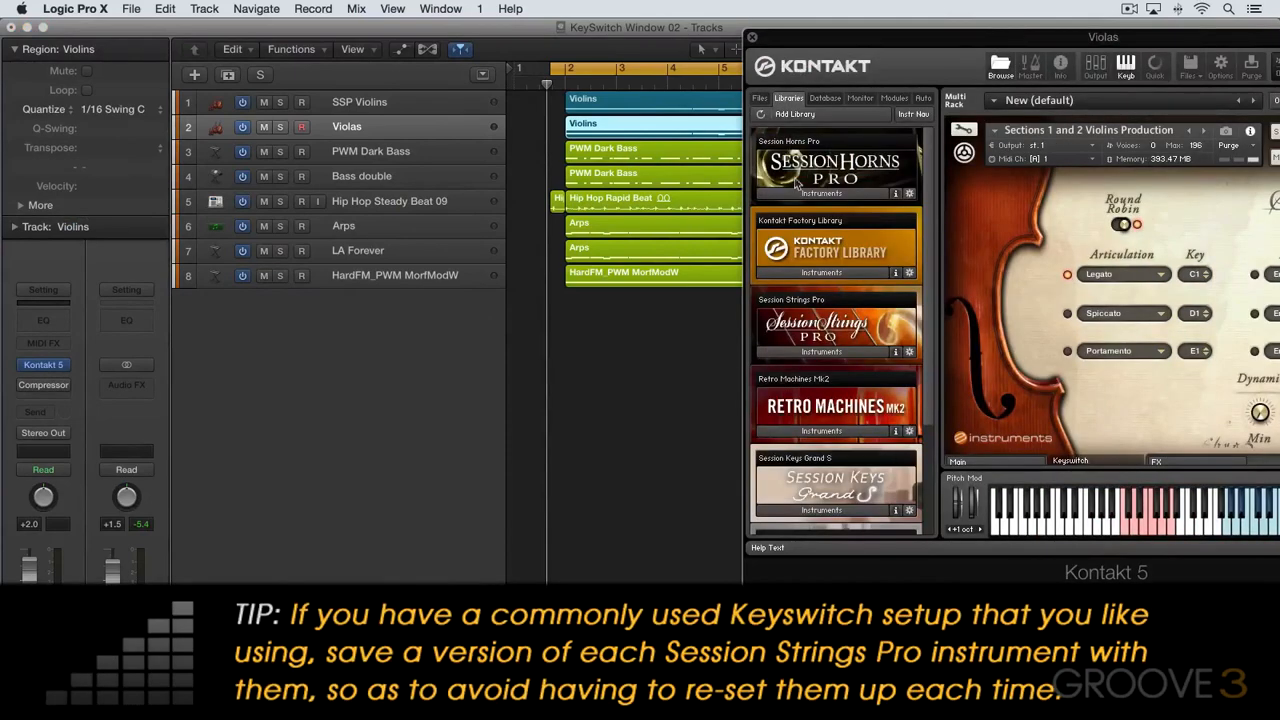
pyautogui.click(838, 352)
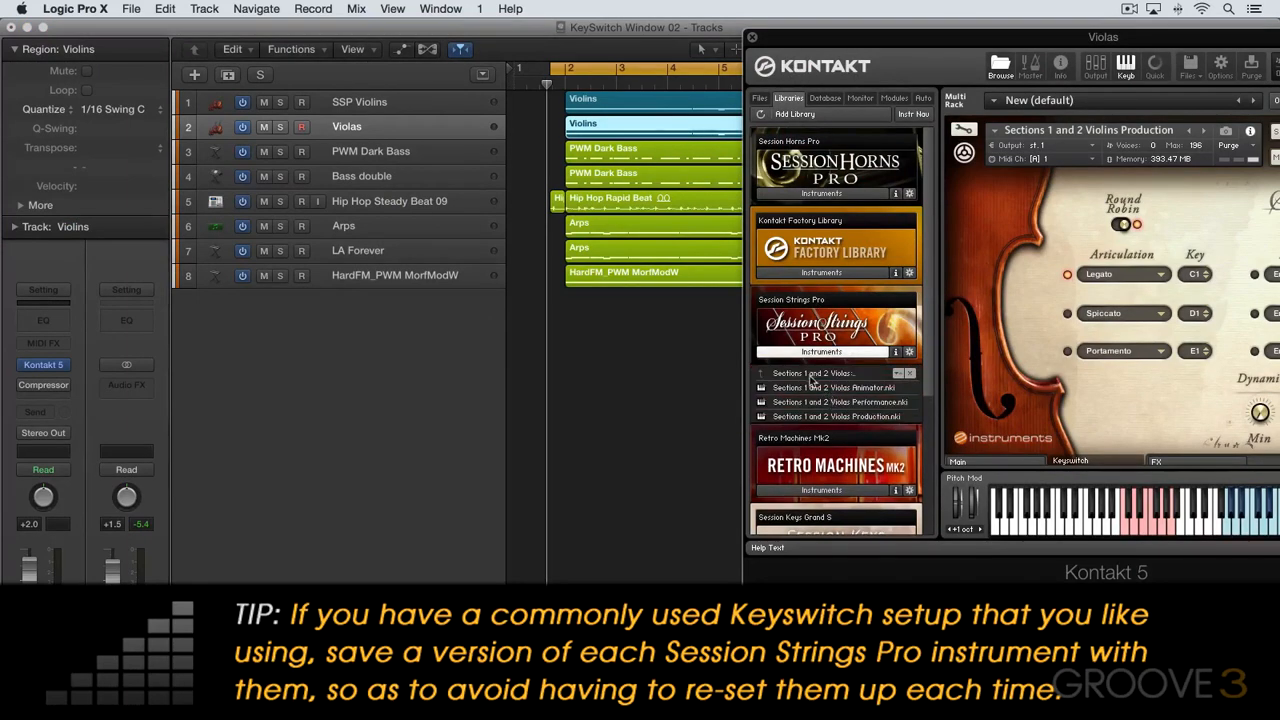
pyautogui.doubleClick(868, 417)
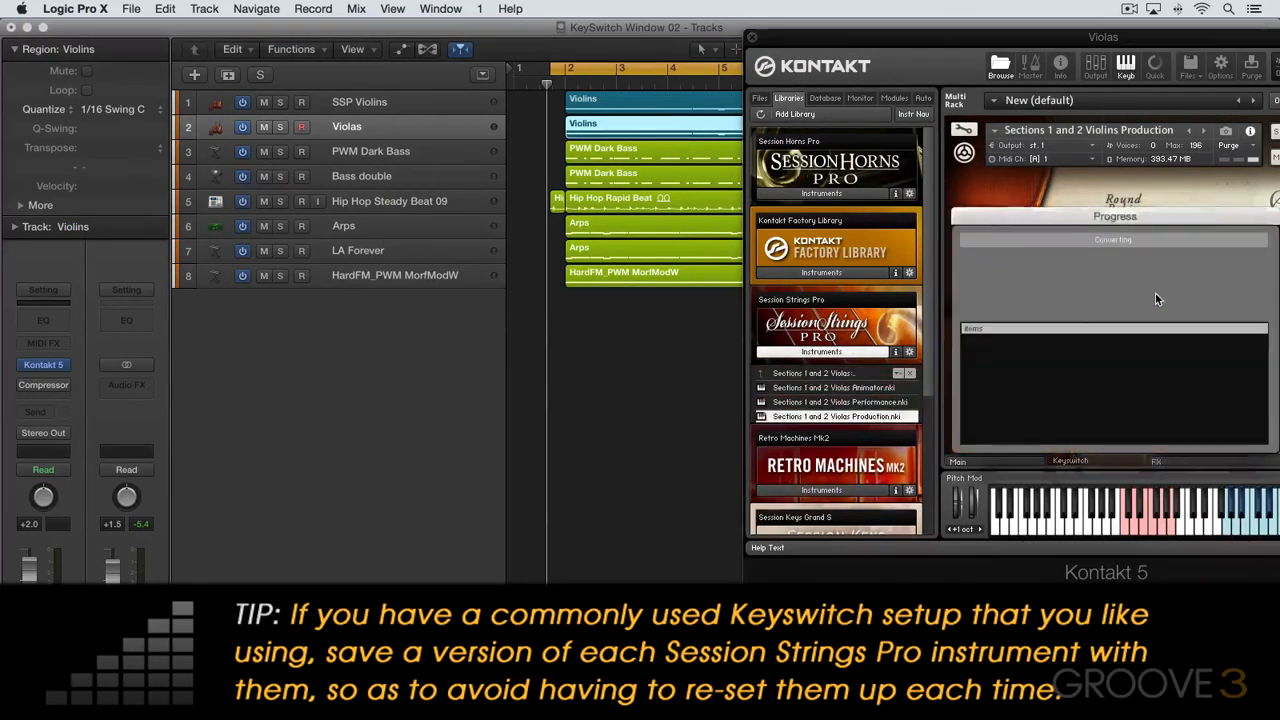
# Assign Spiccato to the D1 keyswitch and Portamento to the E1 keyswitch in the Violas instrument.
pyautogui.moveTo(977, 45); pyautogui.dragTo(714, 82)
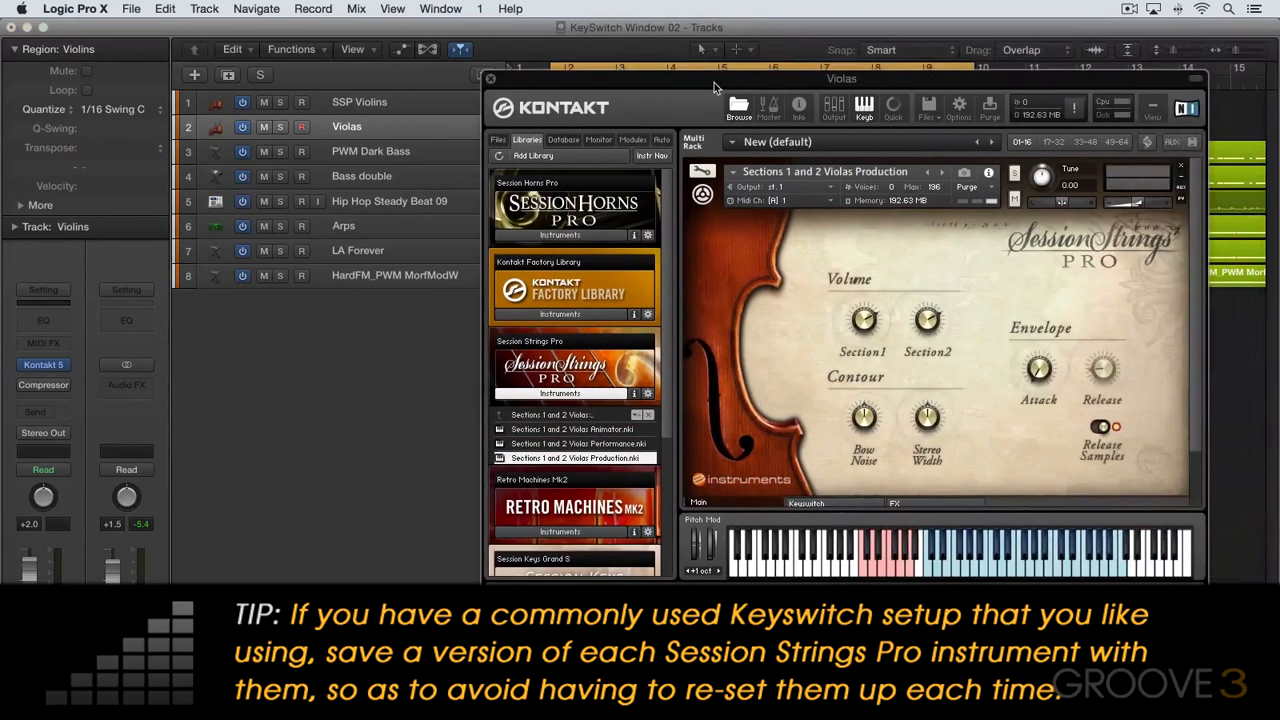
pyautogui.click(838, 506)
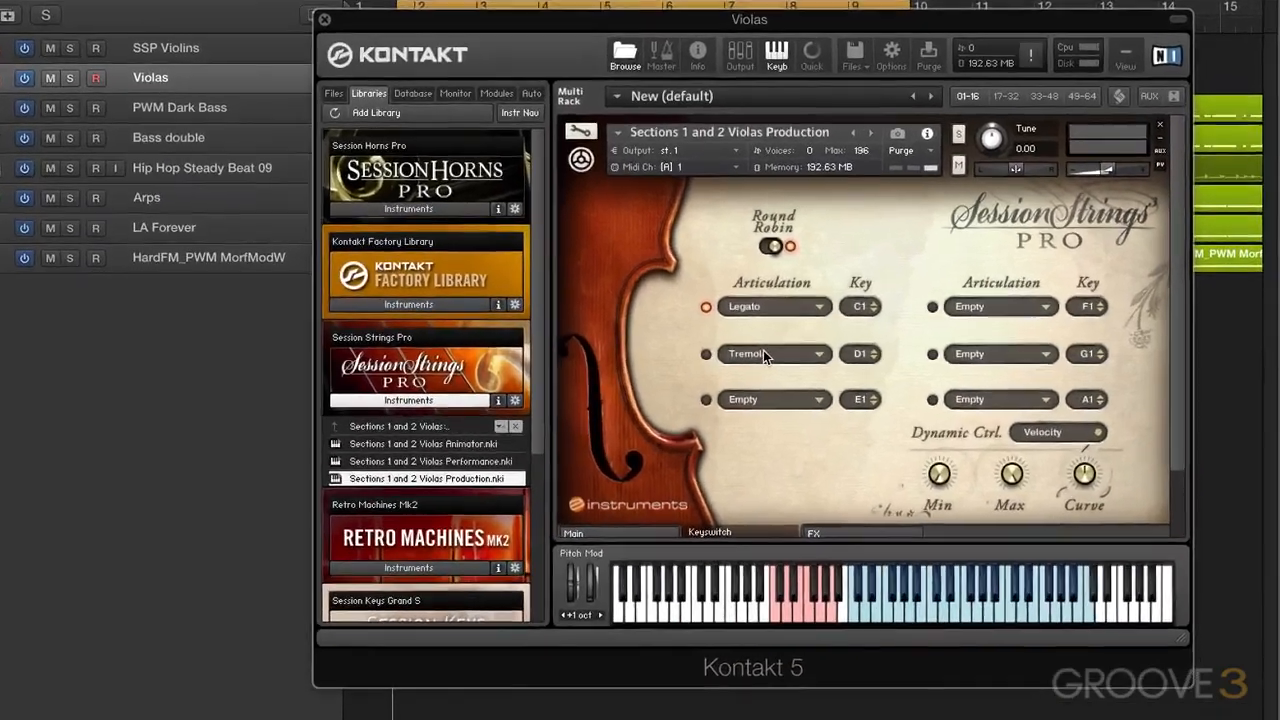
pyautogui.click(848, 355)
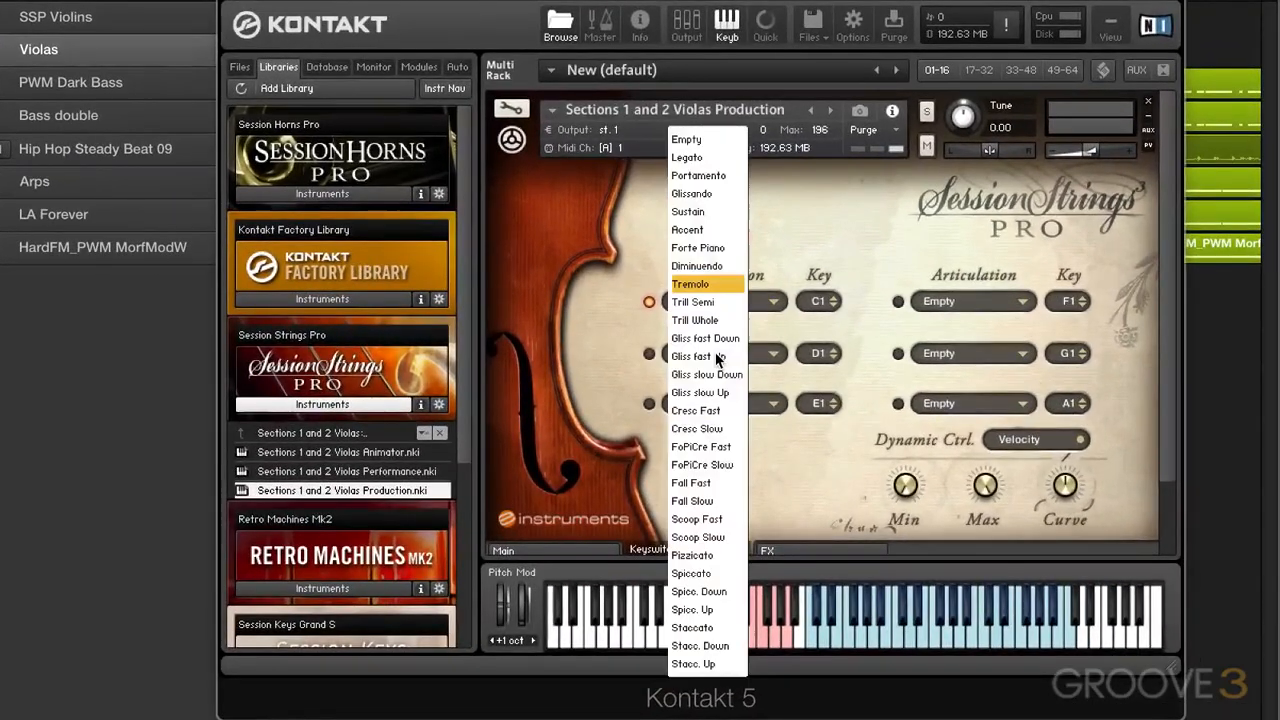
pyautogui.click(694, 573)
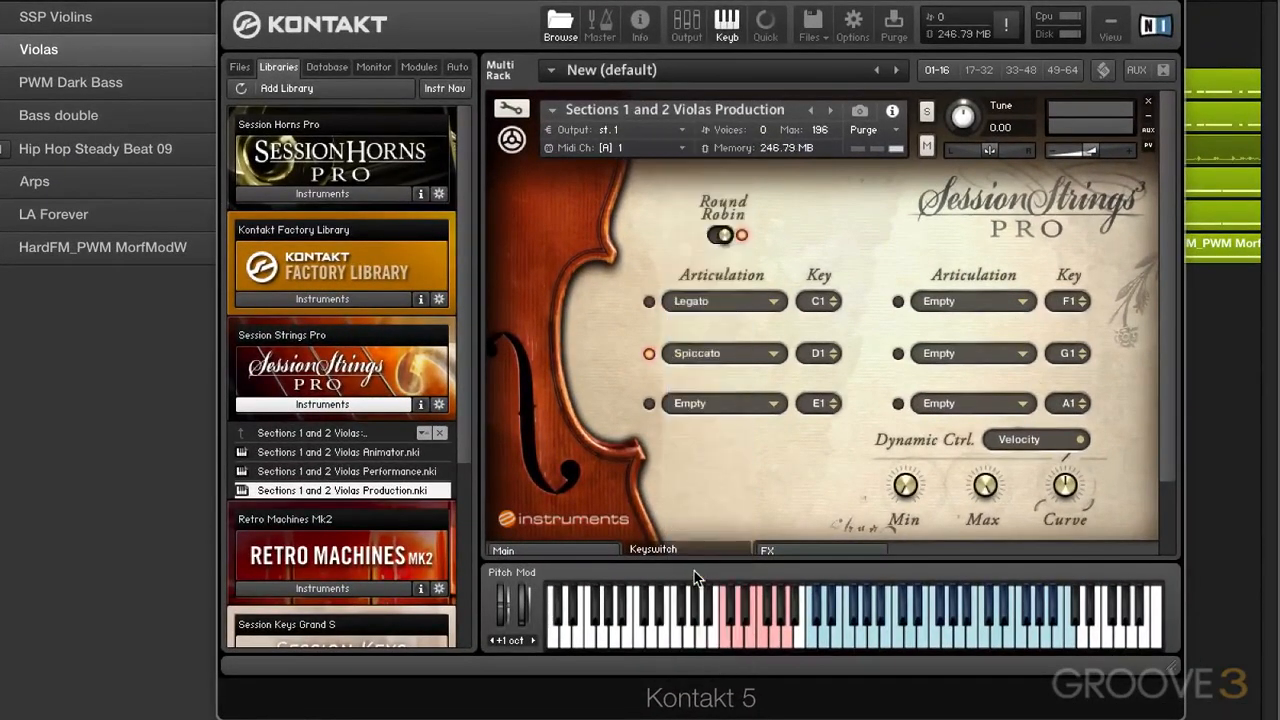
pyautogui.click(717, 404)
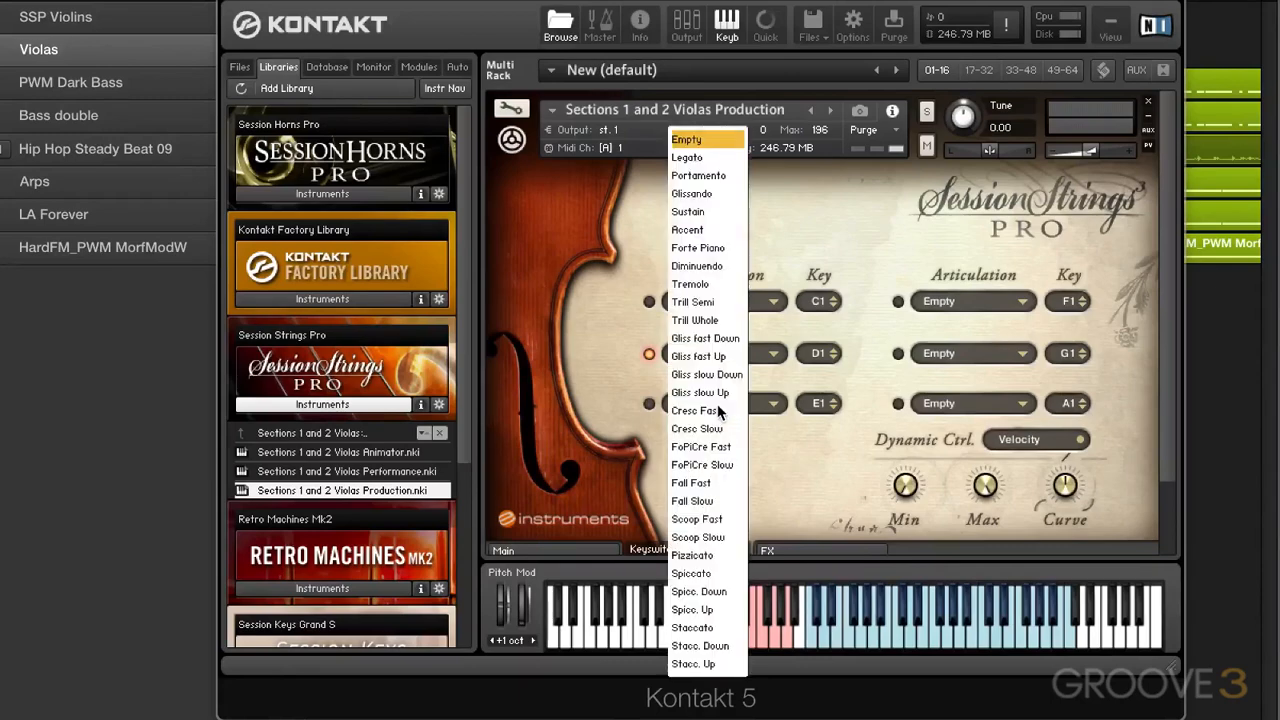
pyautogui.click(690, 177)
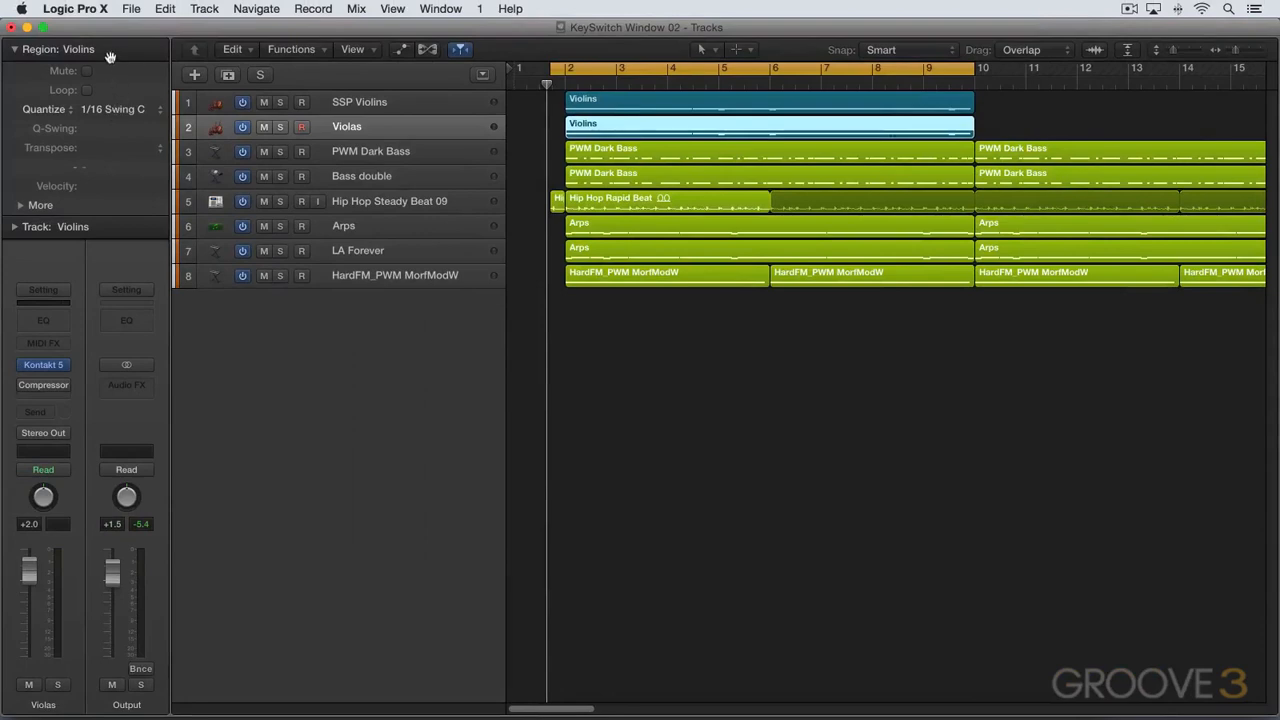
# Rename the duplicated region on the Violas track as Violas.
pyautogui.doubleClick(109, 52)
pyautogui.write('Violas')
pyautogui.press('Return')
# Open the Violas region in the piano roll and transpose all its melody notes down an octave, leaving out the keyswitch notes.
pyautogui.doubleClick(643, 127)
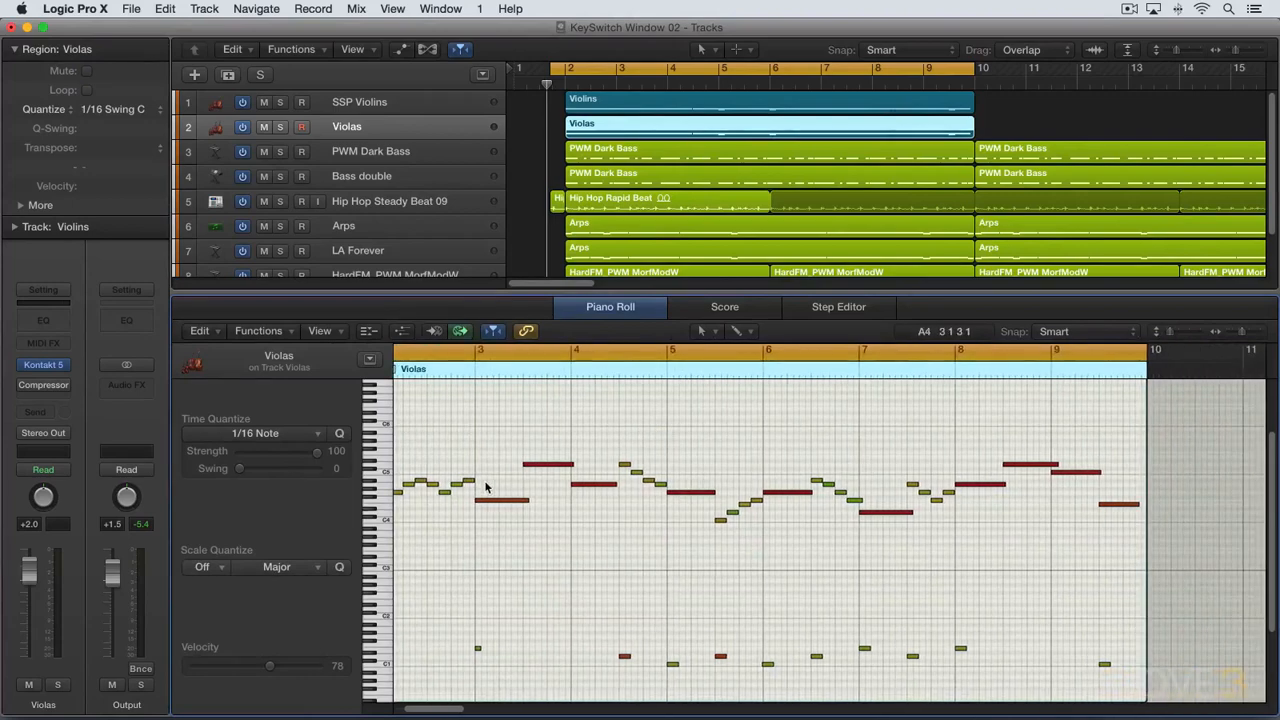
pyautogui.press('super+Left')
pyautogui.hscroll(-4, 490, 492)
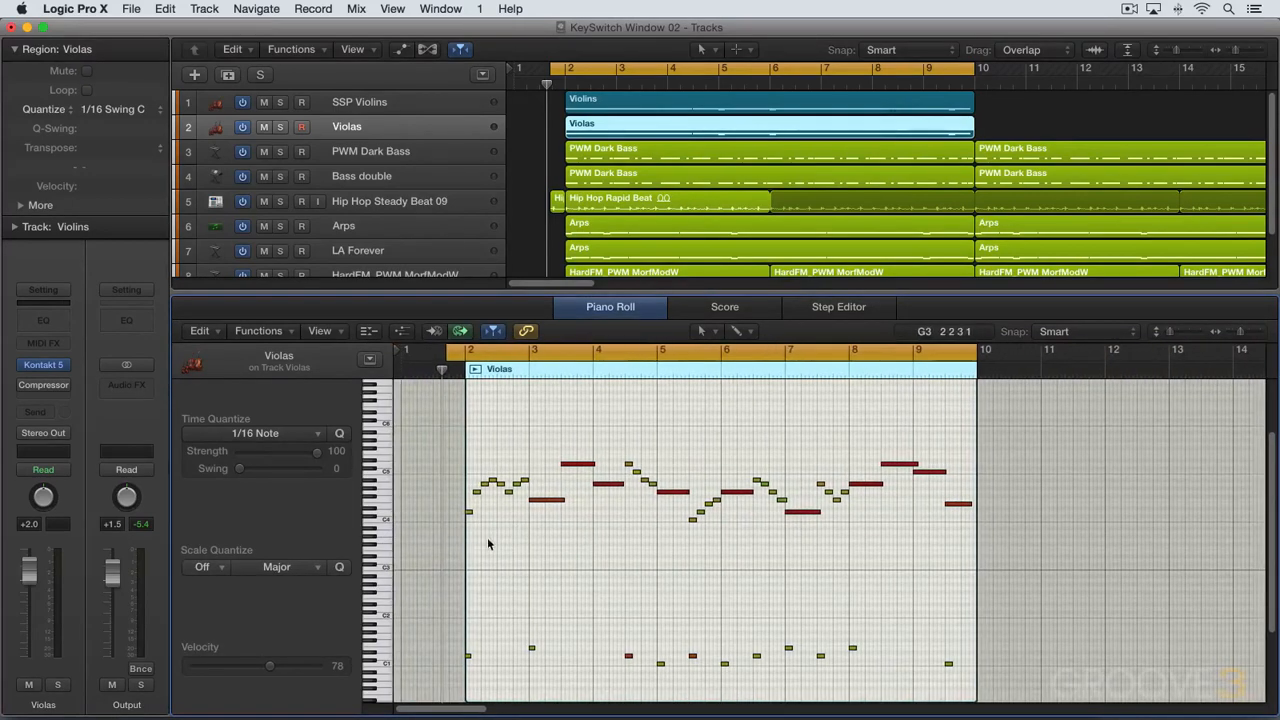
pyautogui.moveTo(479, 579); pyautogui.dragTo(594, 424)
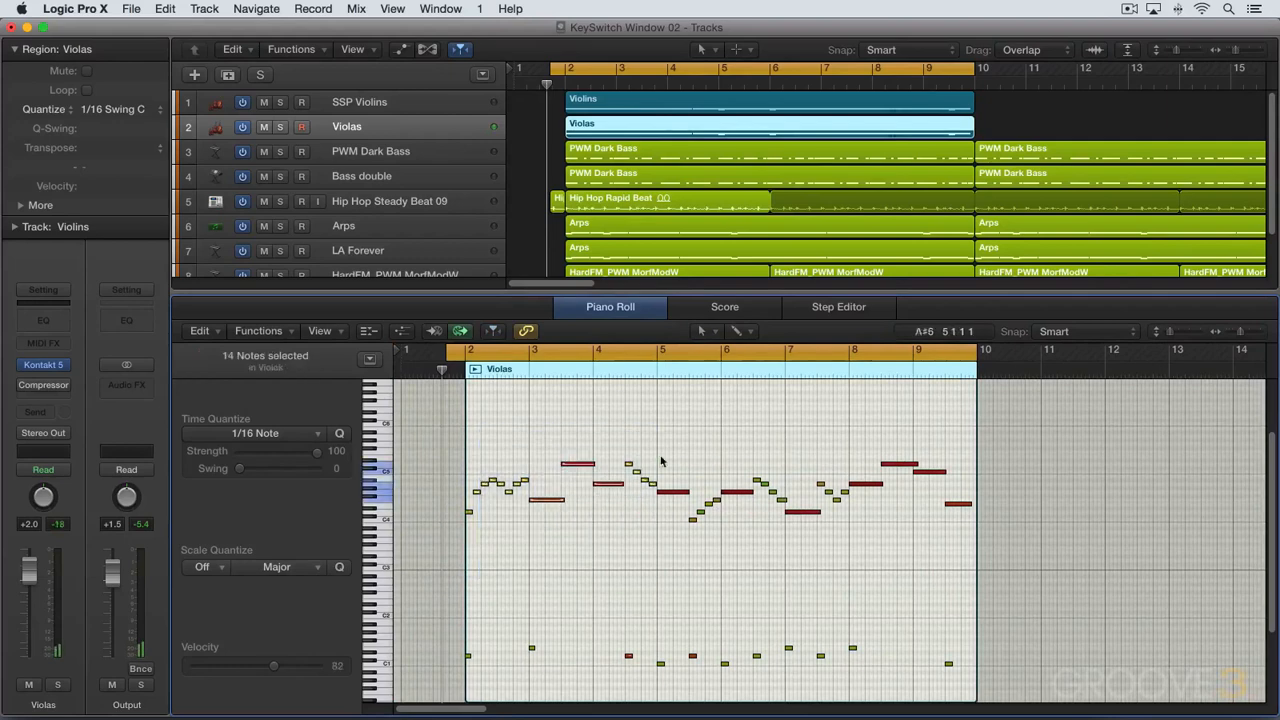
pyautogui.moveTo(960, 502); pyautogui.dragTo(394, 409)
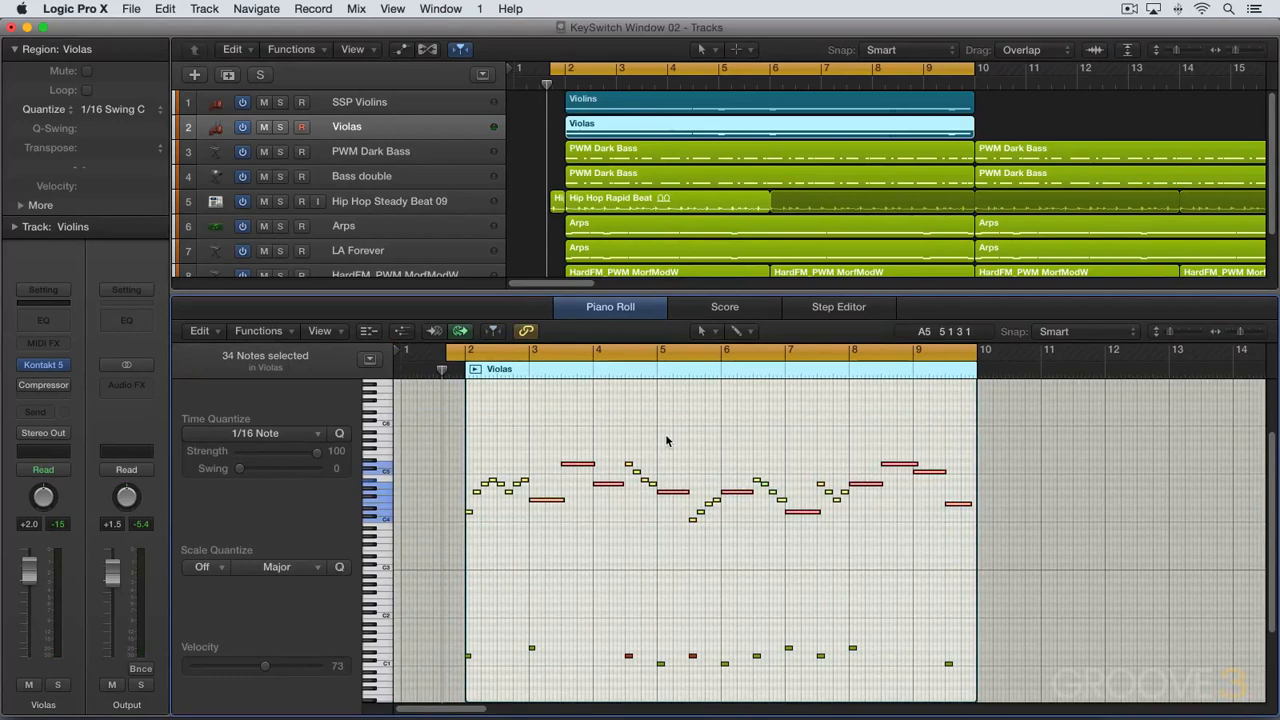
pyautogui.hotkey('alt', 'shift', 'Down')
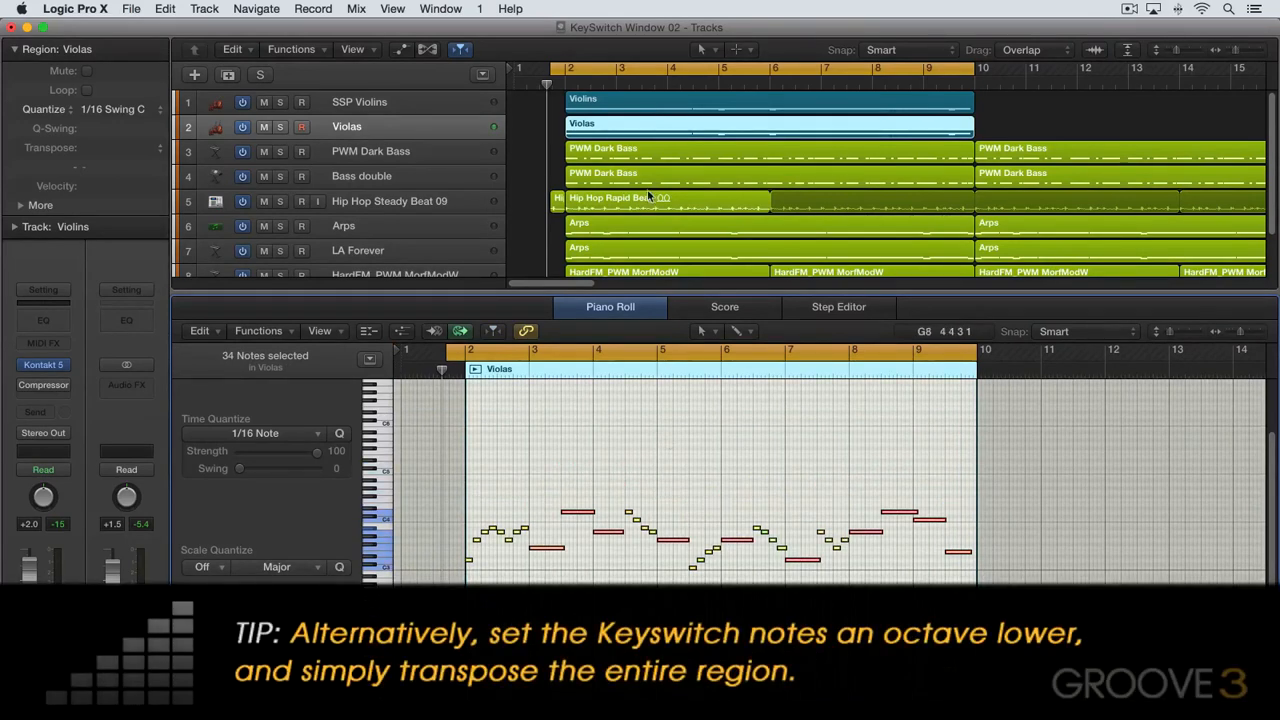
# Play the arrangement with the Violas instrument shown without its library browser, and lower the Violas track volume to about -0.7 dB.
pyautogui.press('v')
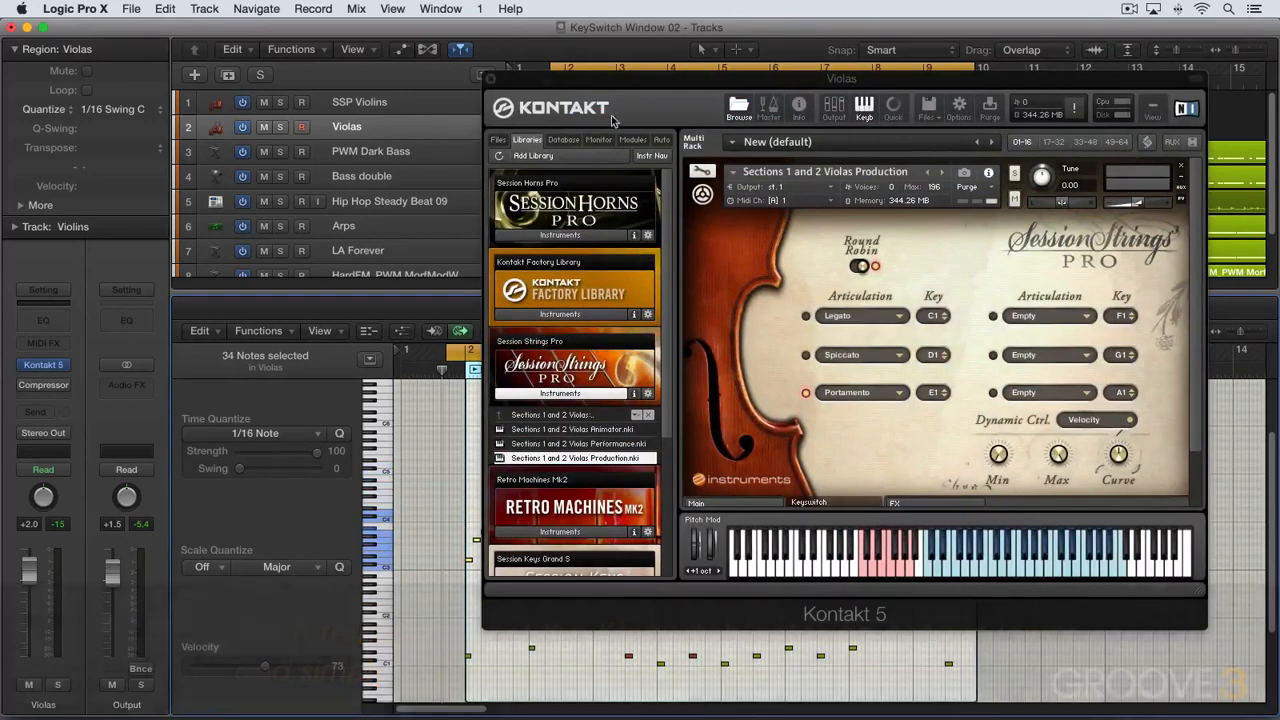
pyautogui.click(738, 110)
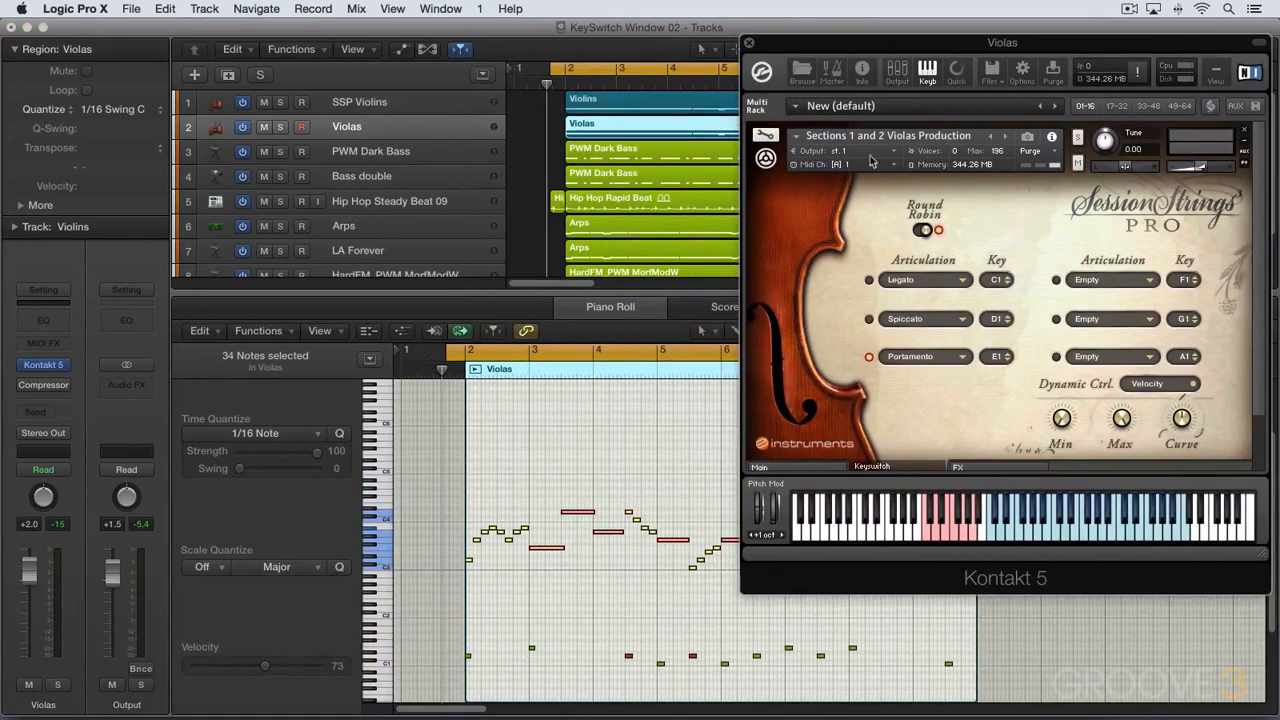
pyautogui.press('space')
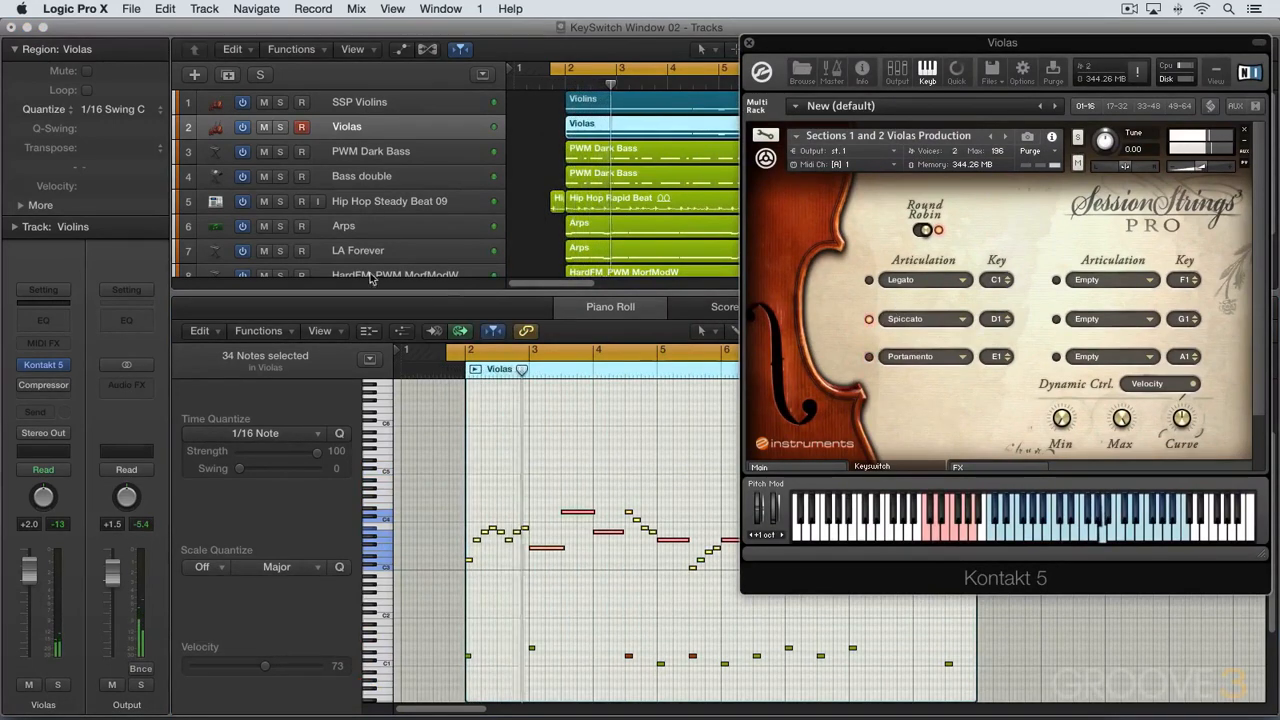
pyautogui.moveTo(28, 575); pyautogui.dragTo(22, 596)
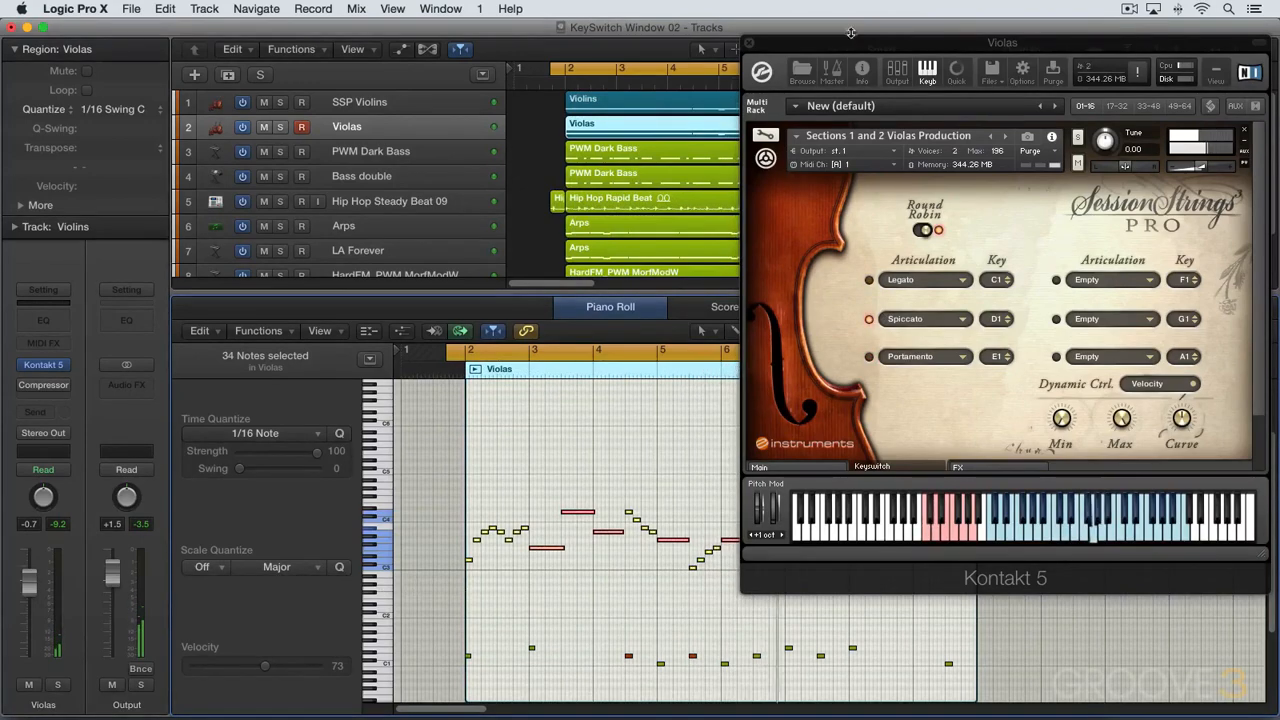
# Move the instrument window clear of the Violas notes to follow the articulation changes to the region's end, and stop playback.
pyautogui.moveTo(851, 43); pyautogui.dragTo(60, 55)
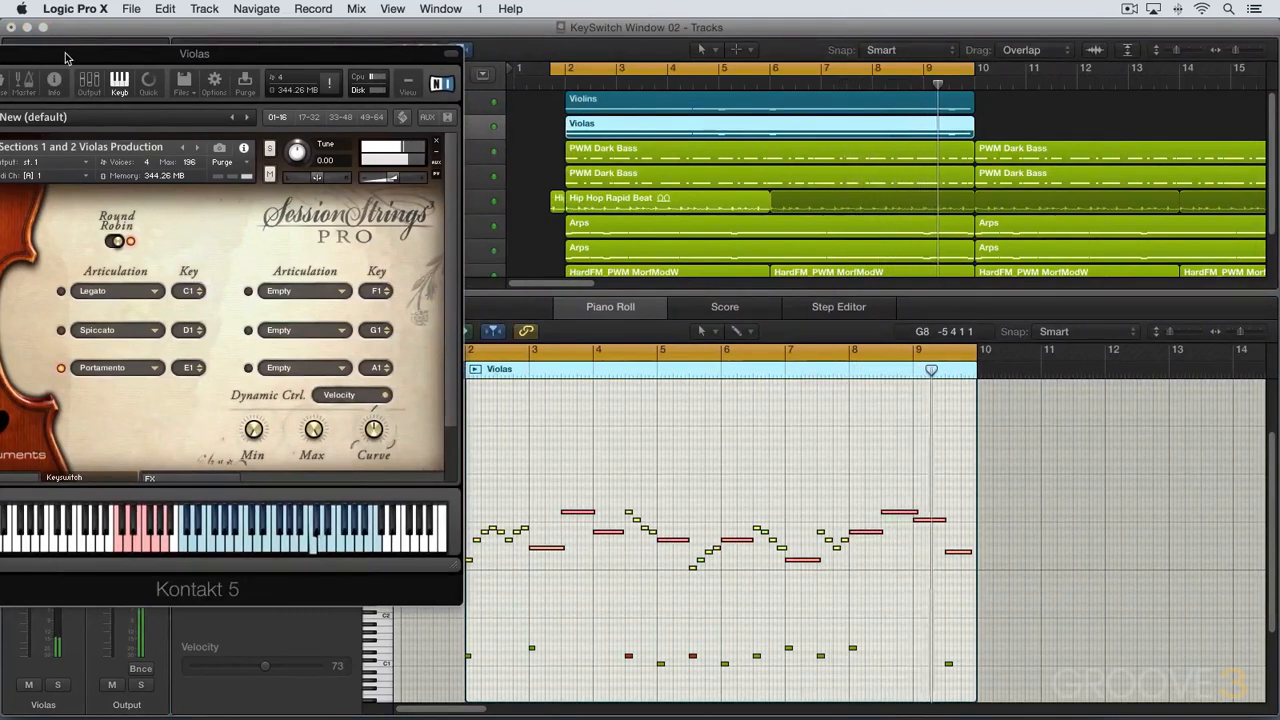
pyautogui.press('space')
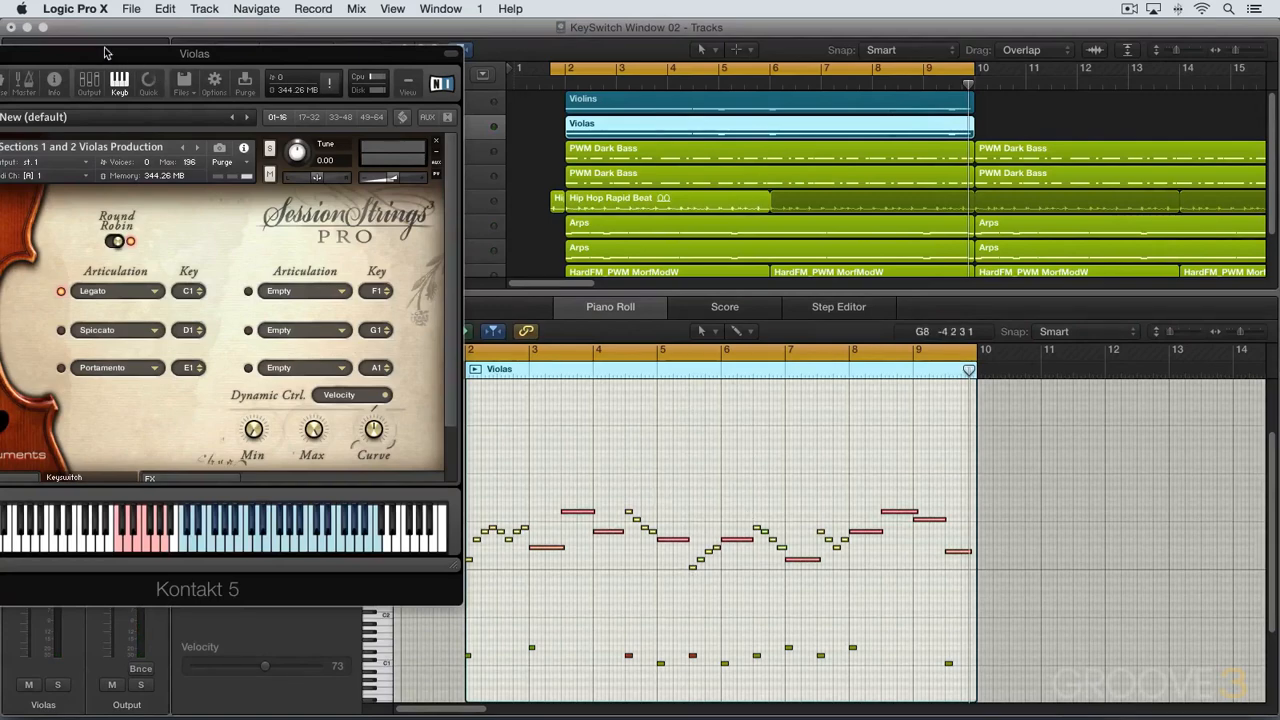
pyautogui.moveTo(100, 53); pyautogui.dragTo(400, 38)
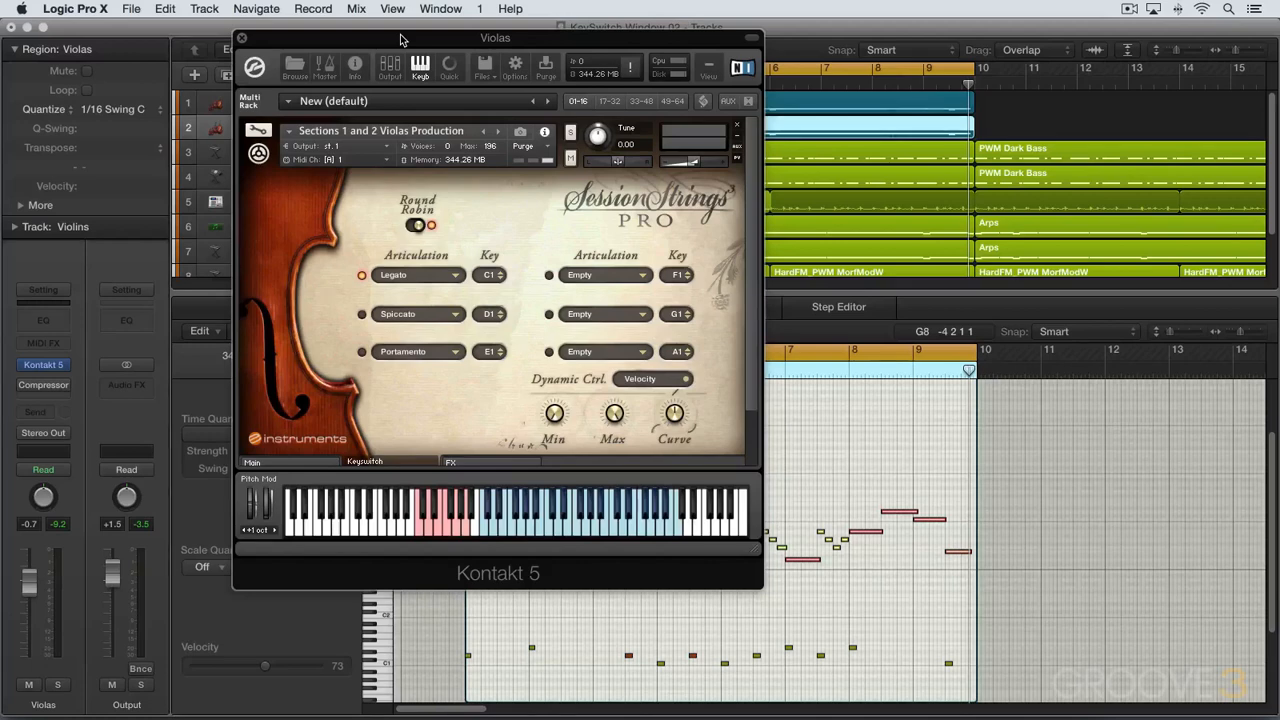